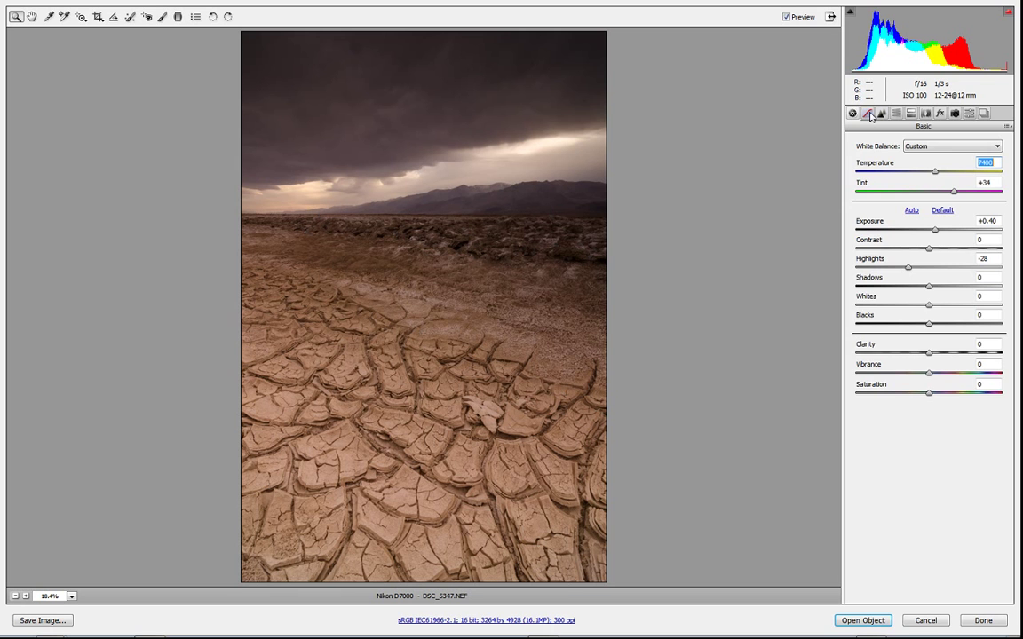
Shape a mild S-curve on the RGB point tone curve, with points at input 192, output 206 and input 67, output 51
left_click(869, 113)
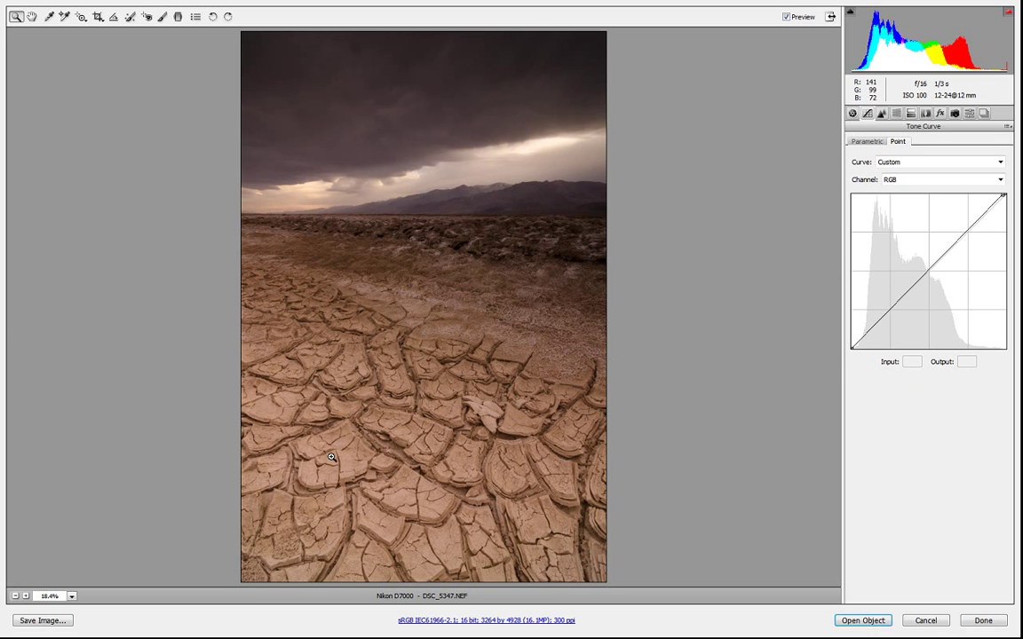
left_click(1003, 194)
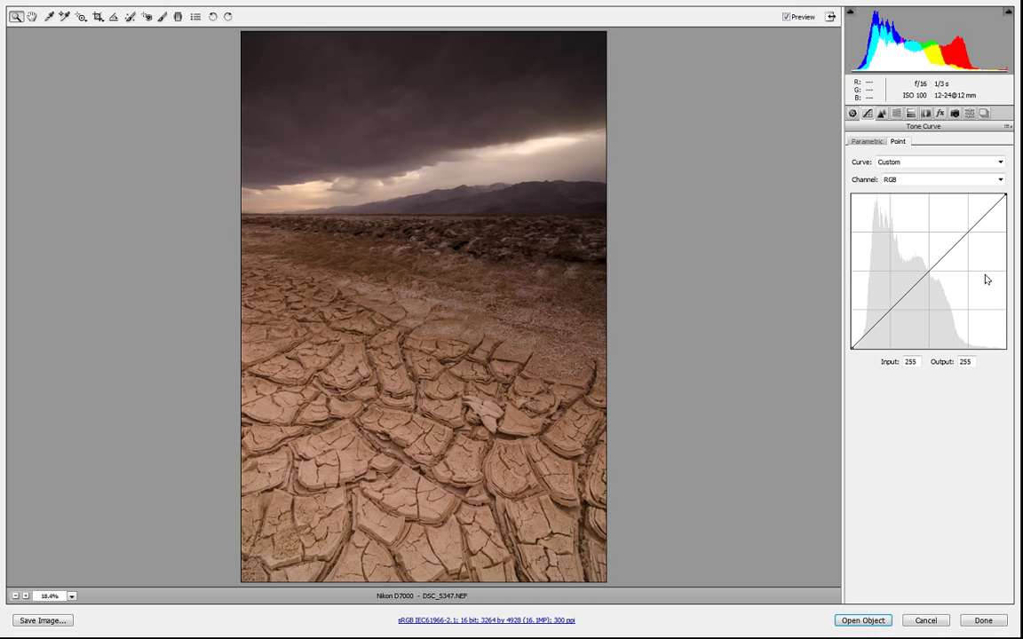
left_click(967, 232)
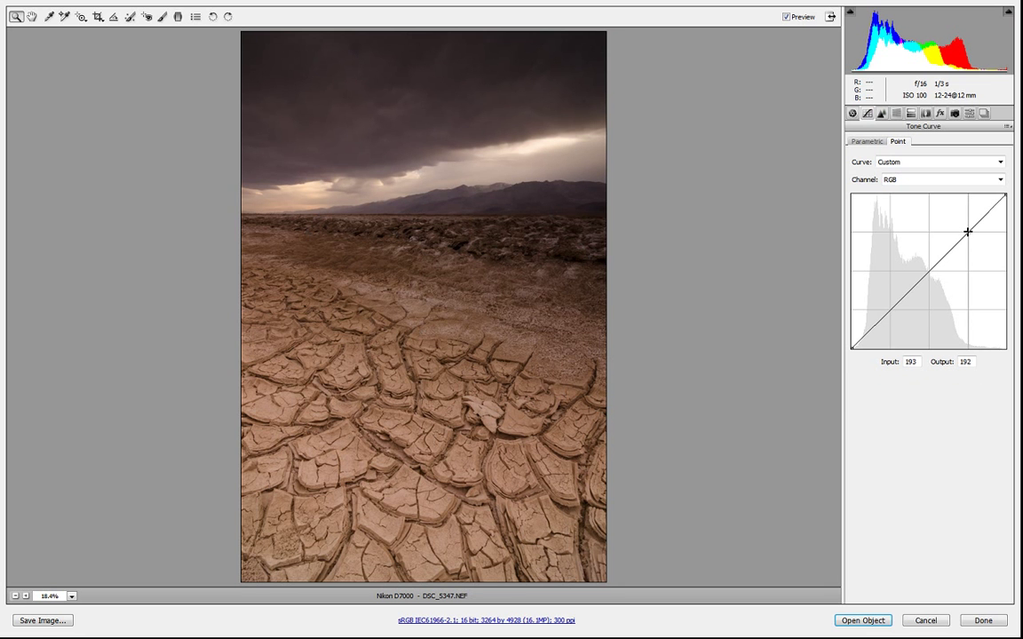
left_click_drag(968, 232, 967, 223)
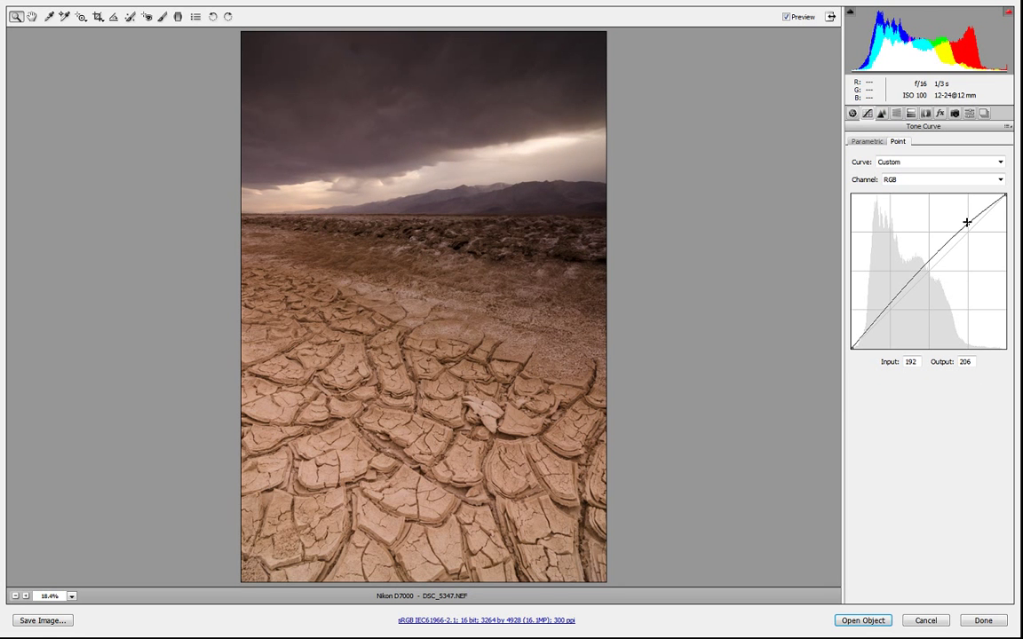
left_click_drag(888, 302, 891, 317)
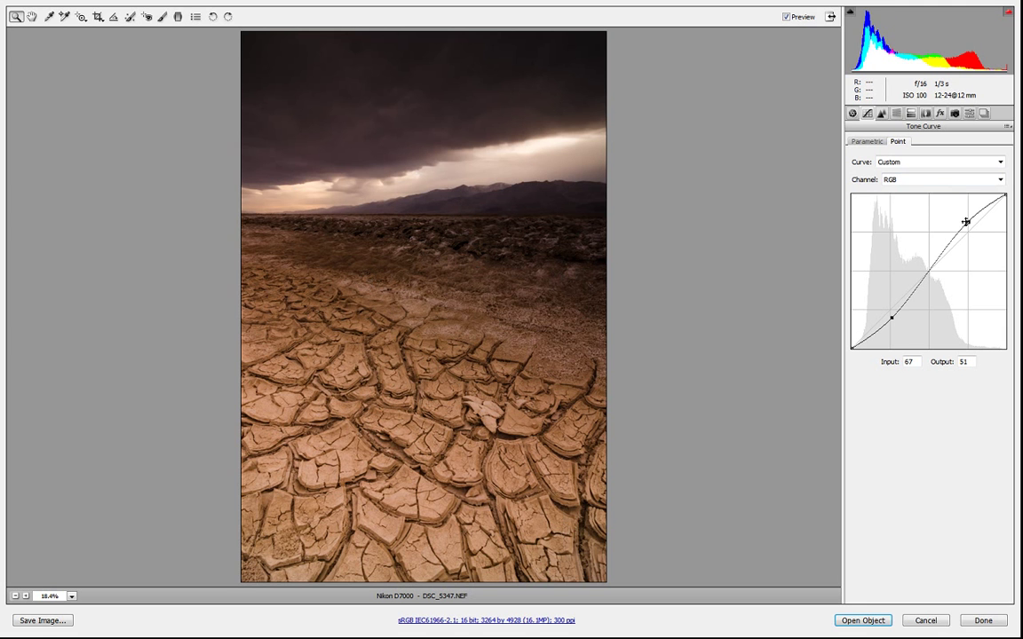
Strengthen the S-curve by moving the highlight point to input 201, output 240 and the shadow point to input 67, output 40
left_click_drag(969, 222, 969, 205)
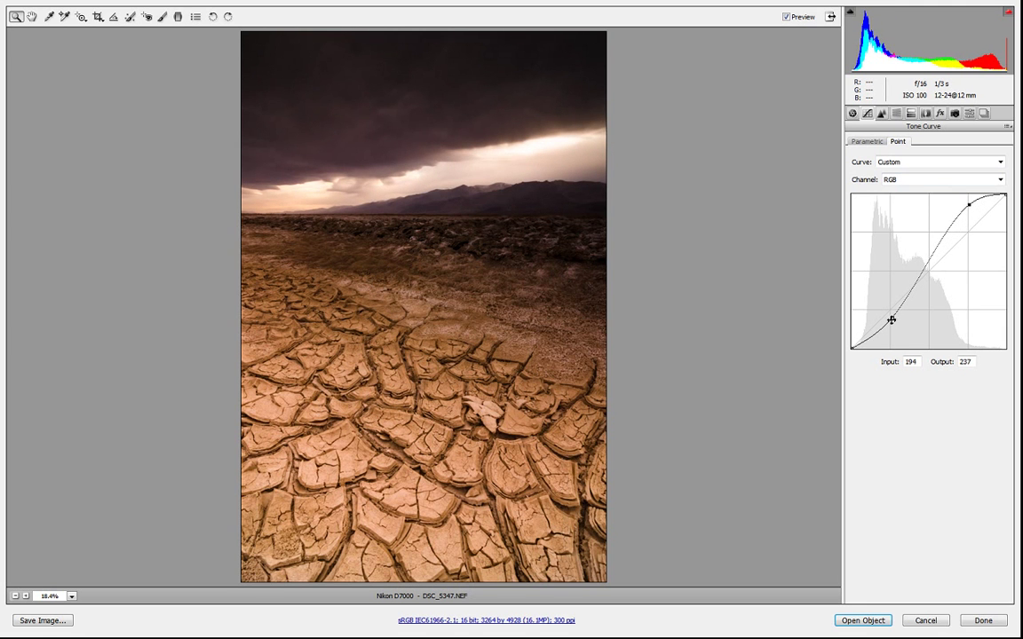
left_click_drag(892, 319, 894, 327)
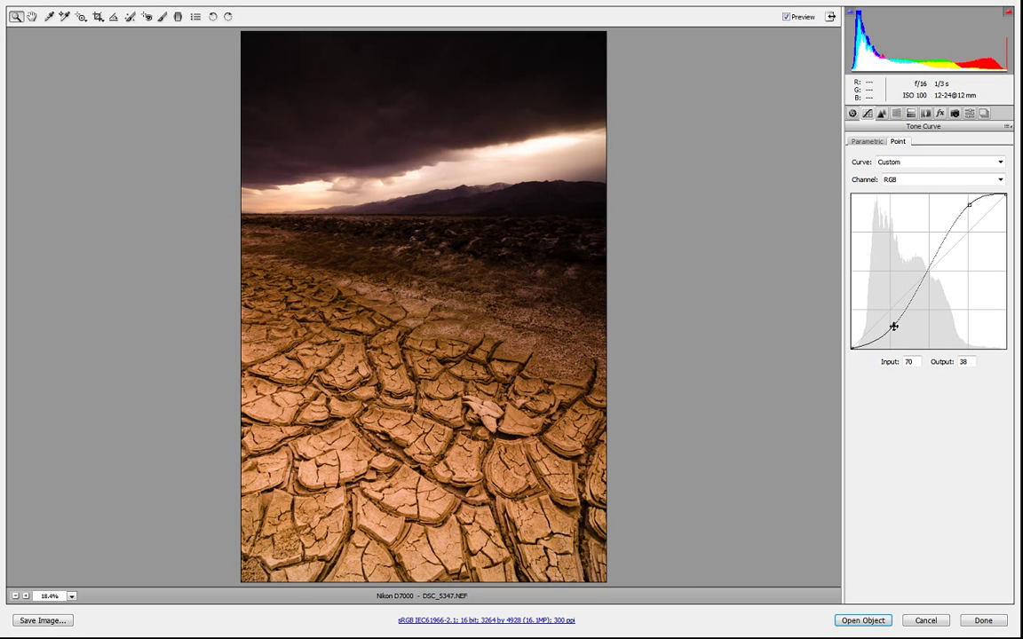
left_click_drag(893, 327, 892, 324)
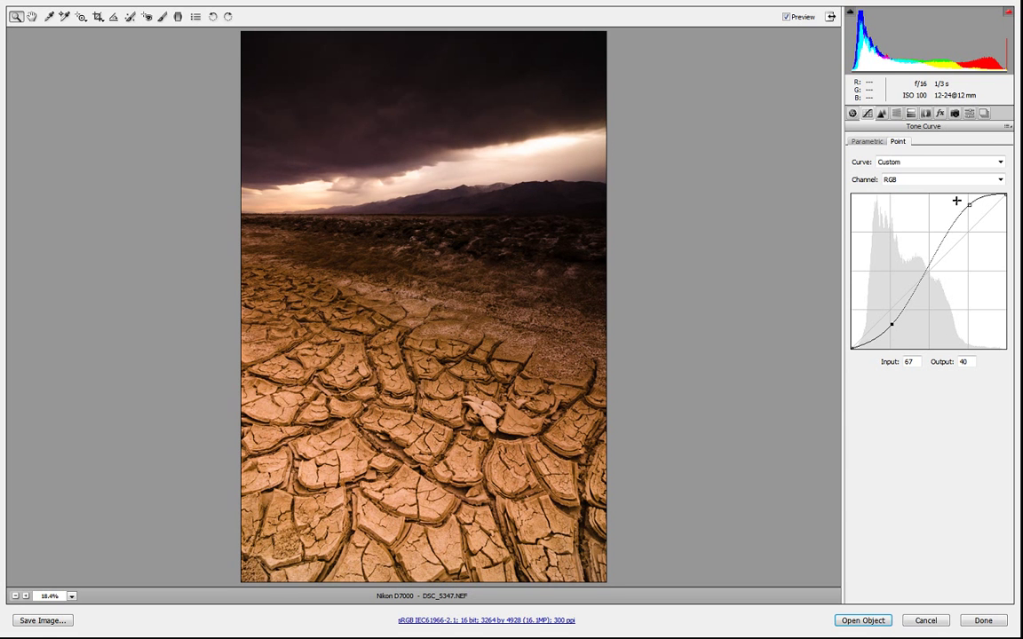
left_click_drag(969, 206, 974, 203)
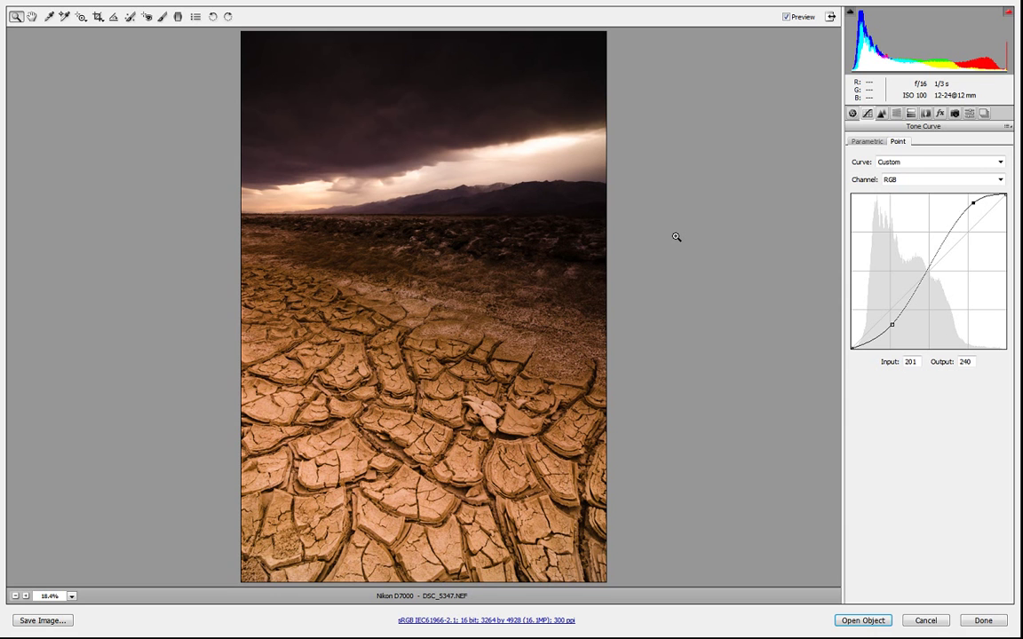
left_click(163, 16)
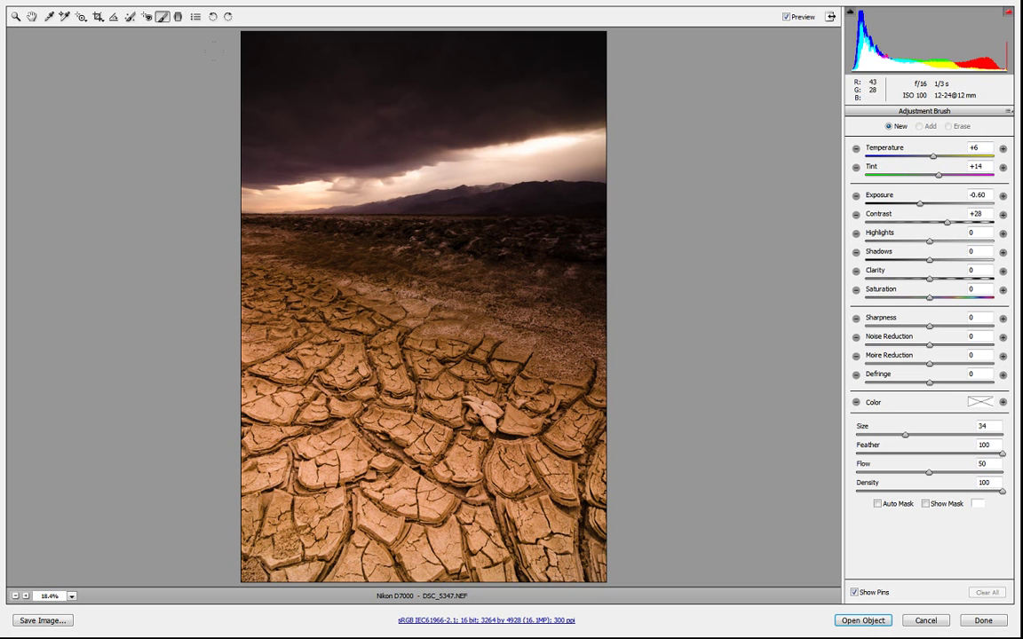
left_click(31, 17)
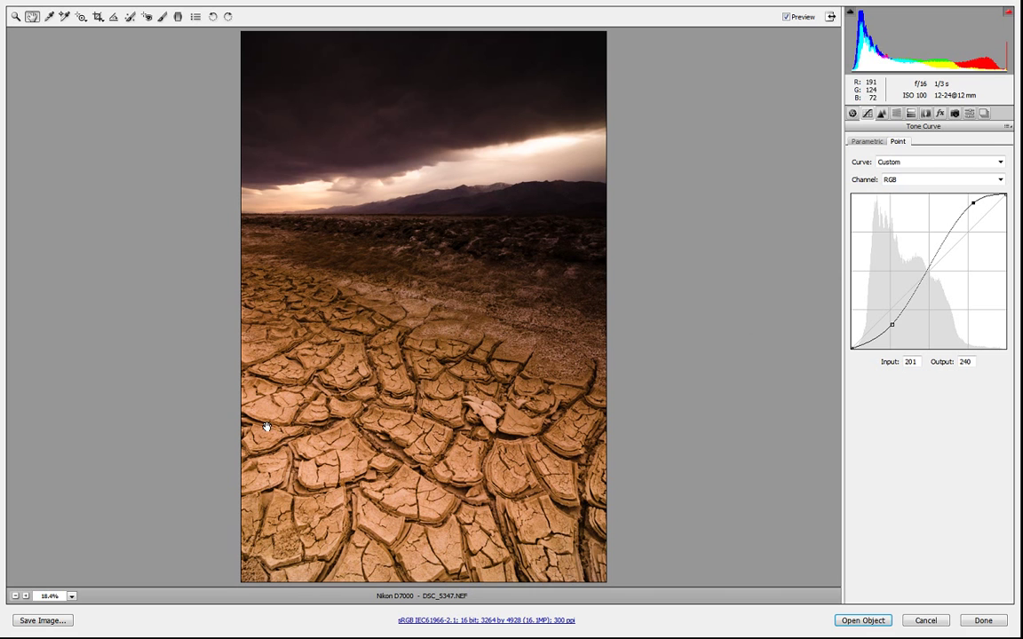
Open the raw photo as a smart object and create an independent copy of its layer with New Smart Object via Copy
left_click(864, 621)
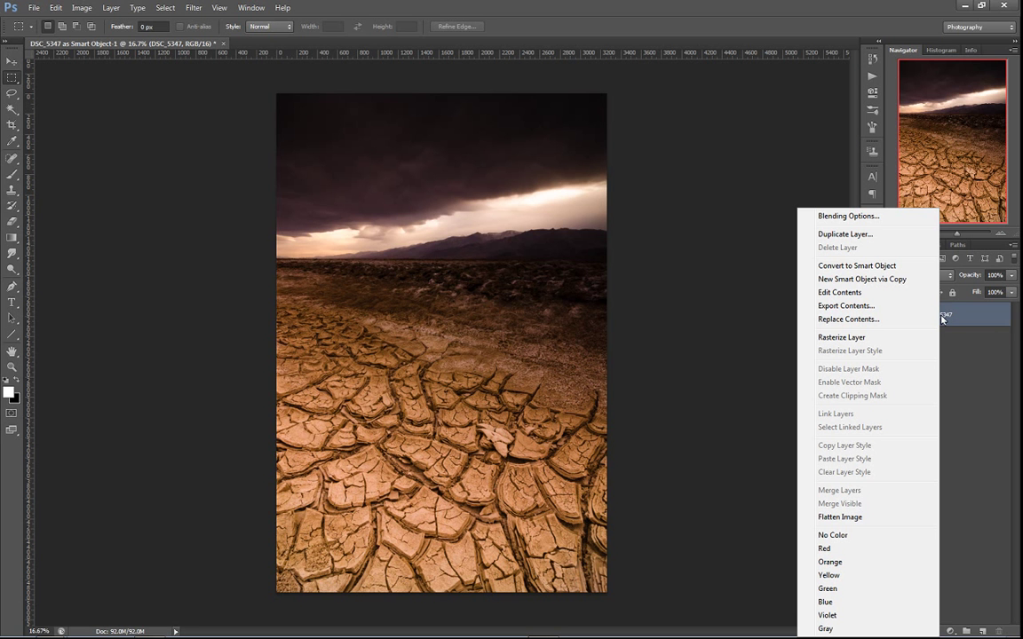
left_click(895, 280)
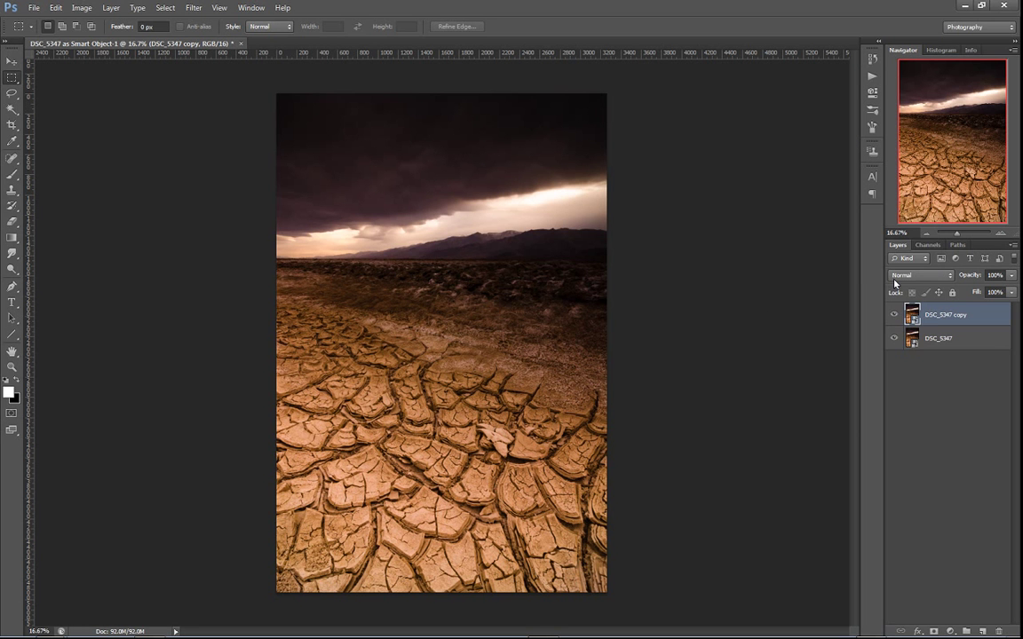
Brighten the copy's raw tone curve with a shadow point at input 60, output 56 and a highlight point at input 192, output 242
double_click(914, 322)
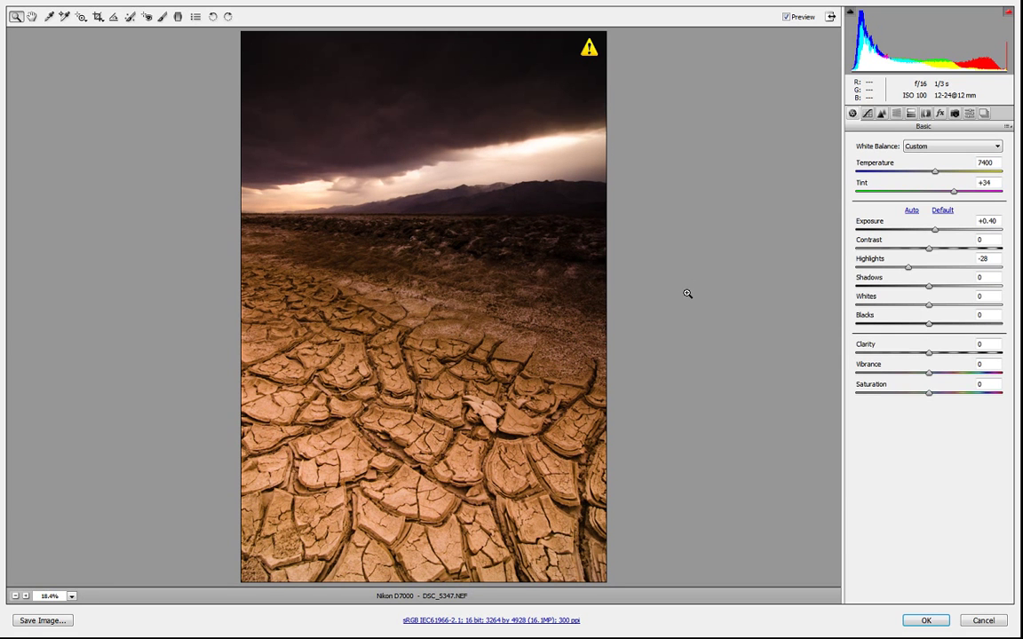
left_click(868, 114)
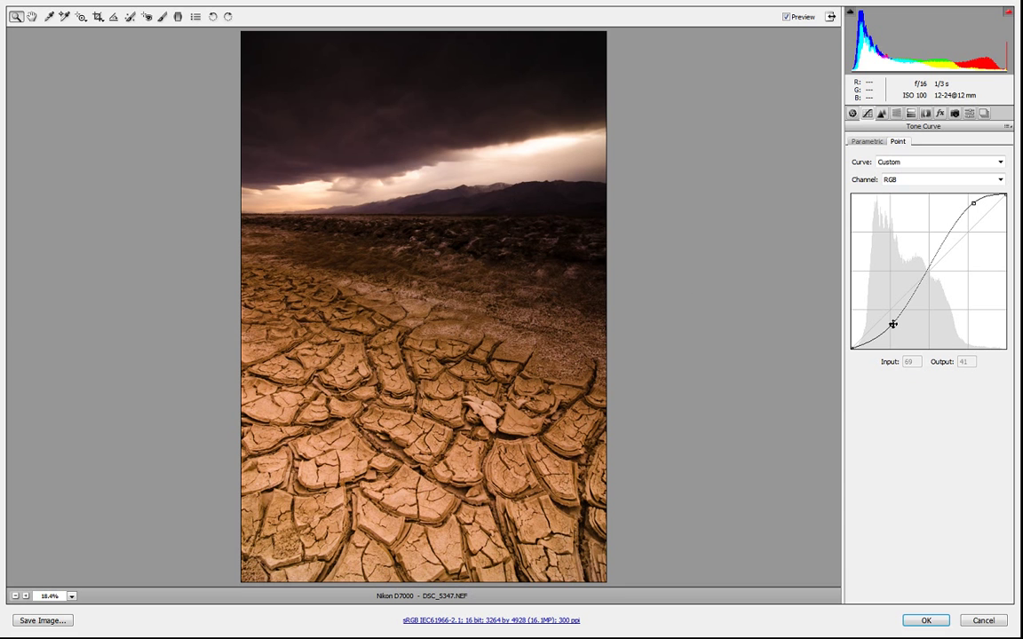
left_click_drag(893, 325, 888, 312)
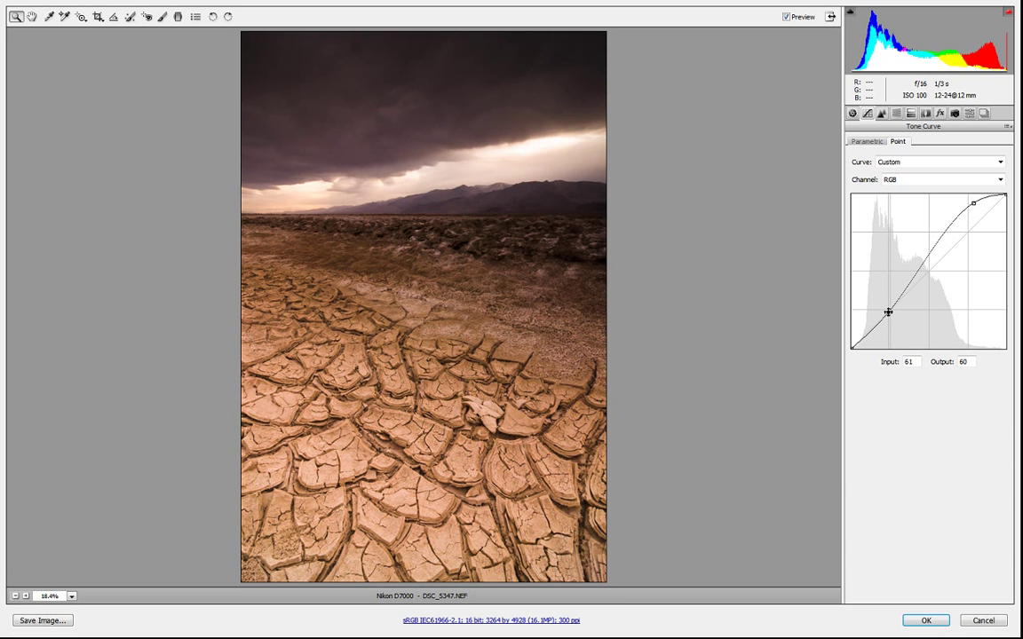
left_click_drag(975, 203, 968, 202)
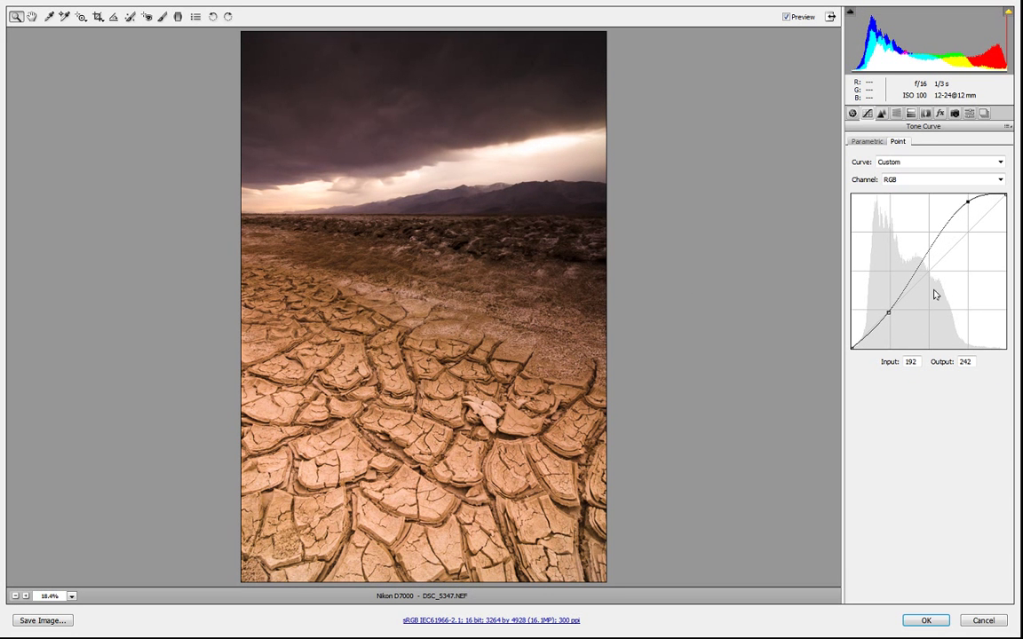
left_click_drag(887, 312, 889, 318)
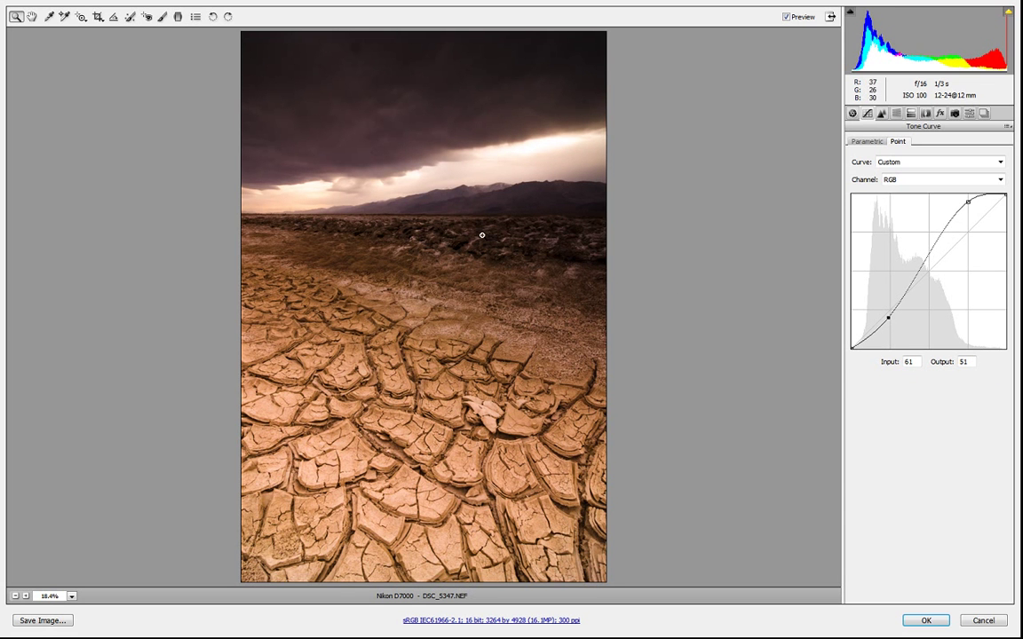
mouse_move(888, 317)
left_mouse_down()
mouse_move(885, 338)
mouse_move(887, 314)
left_mouse_up()
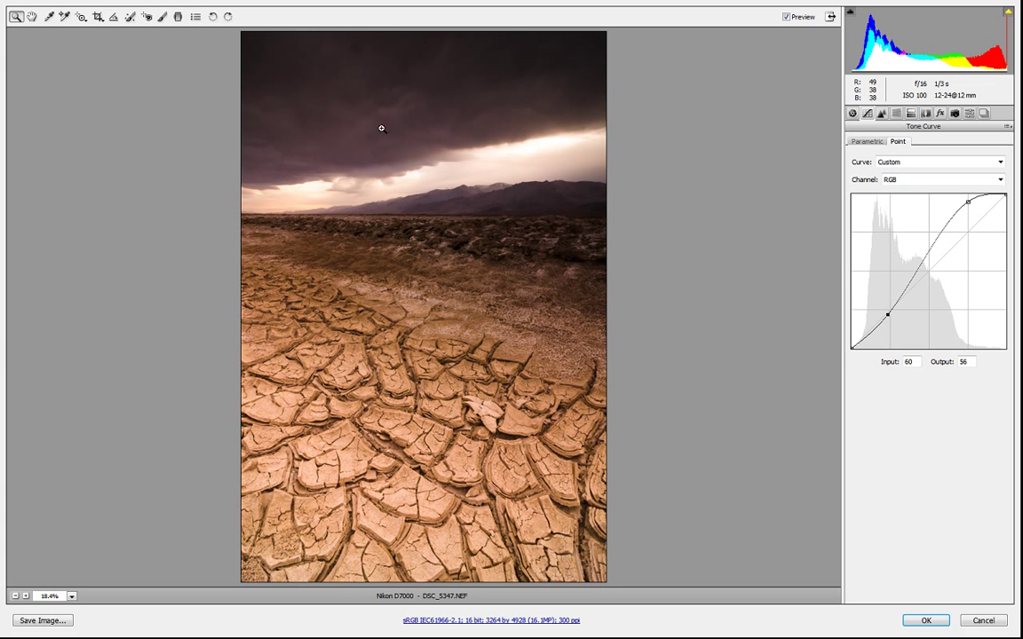
left_click(929, 622)
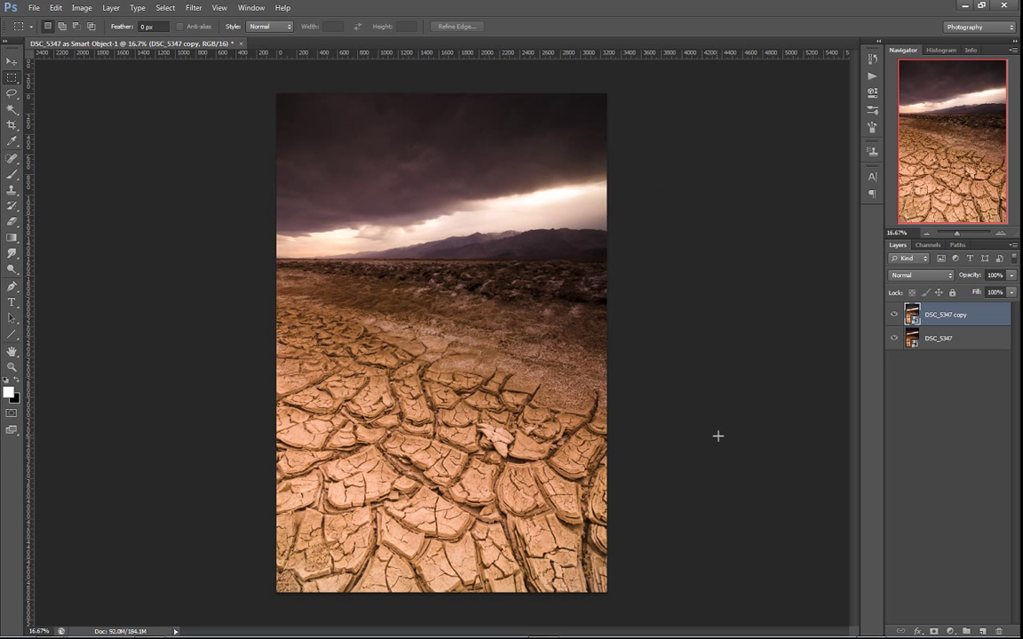
Toggle the visibility of the DSC_5347 copy layer to compare it with the original layer beneath
left_click(895, 316)
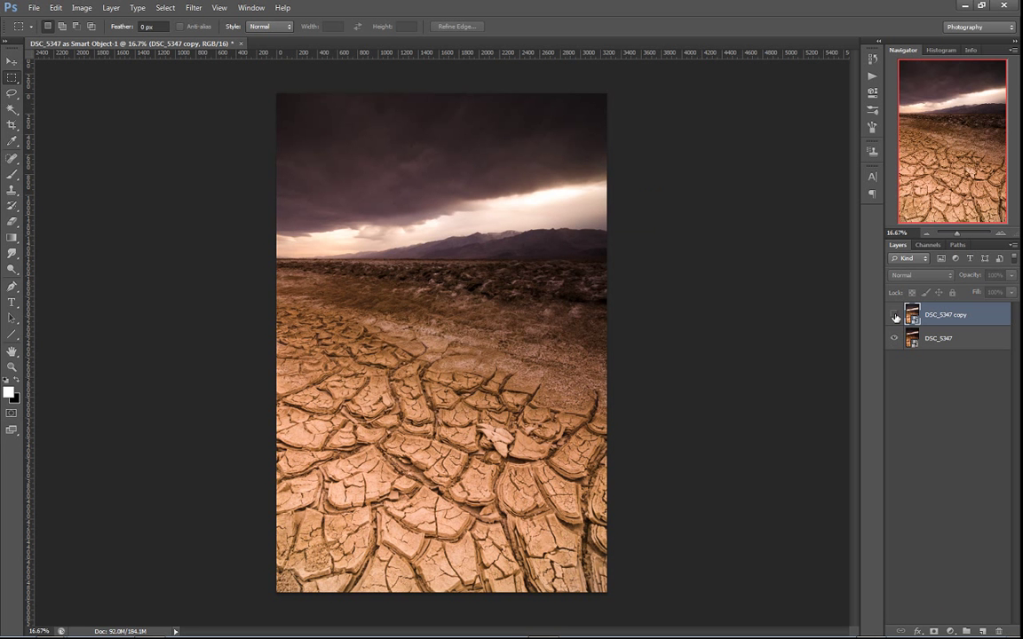
left_click(896, 316)
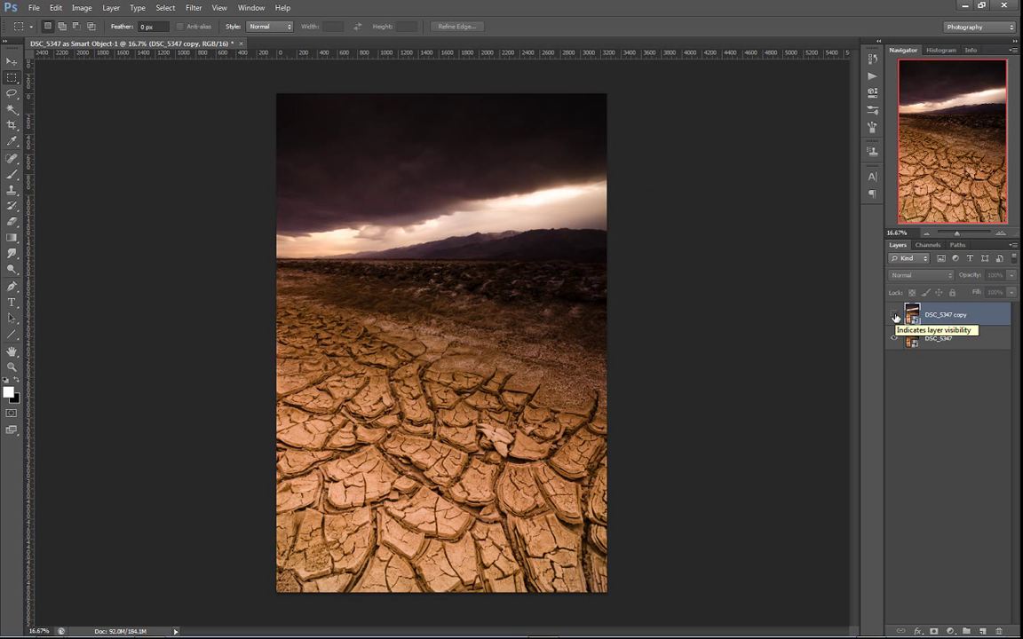
left_click(894, 318)
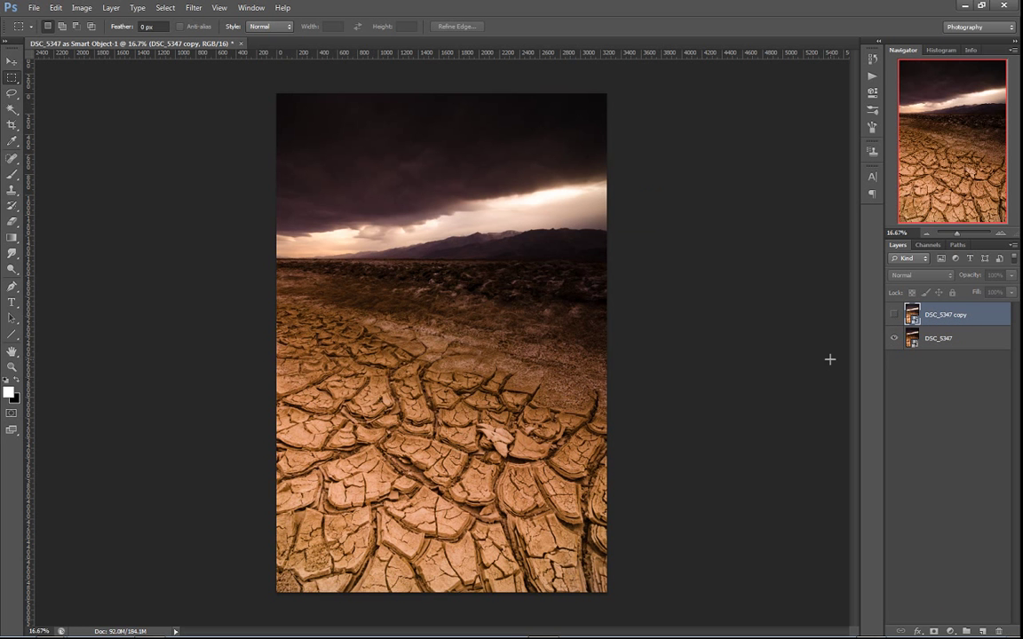
left_click(894, 316)
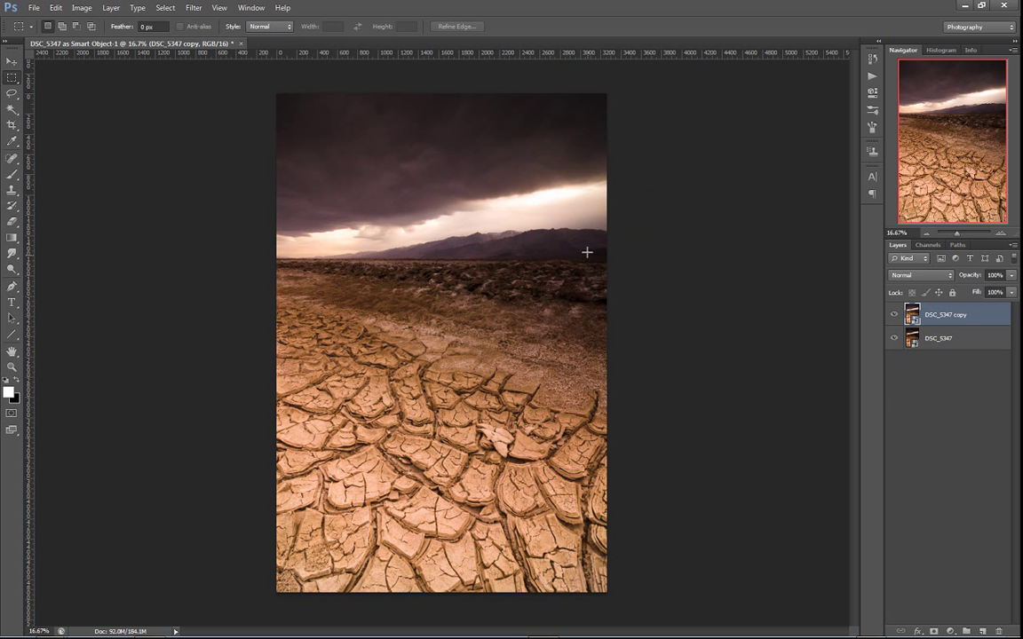
left_click(894, 315)
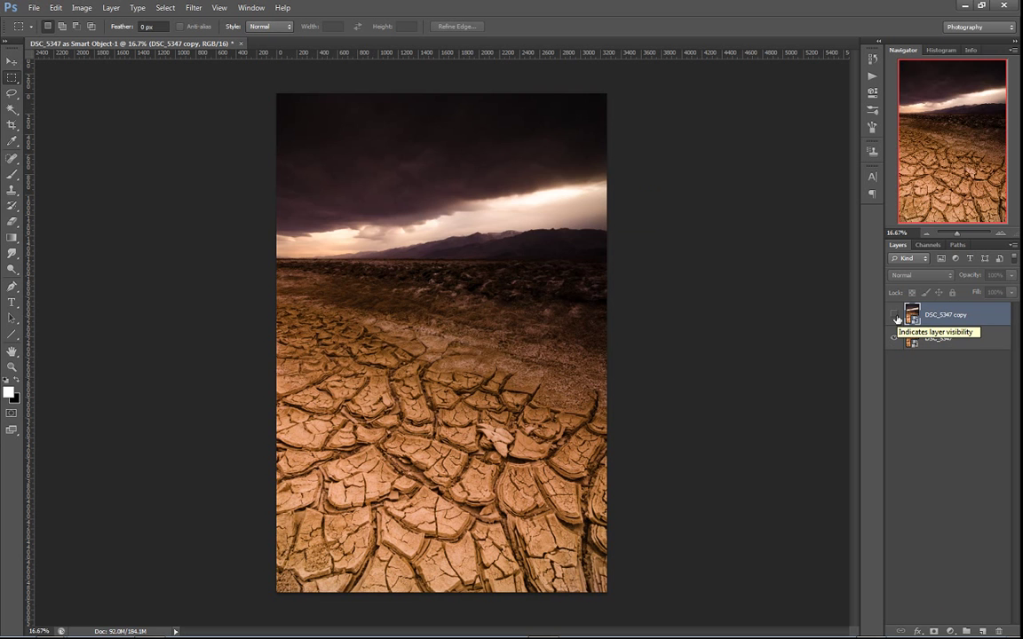
left_click(895, 317)
Create another independent smart object from the DSC_5347 copy layer with New Smart Object via Copy
right_click(915, 325)
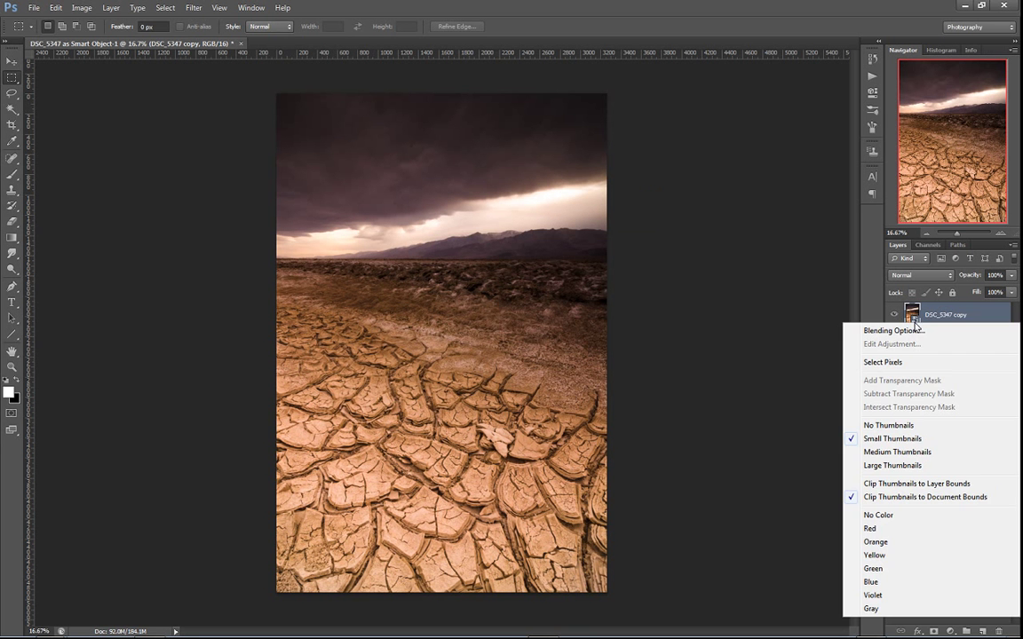
right_click(947, 315)
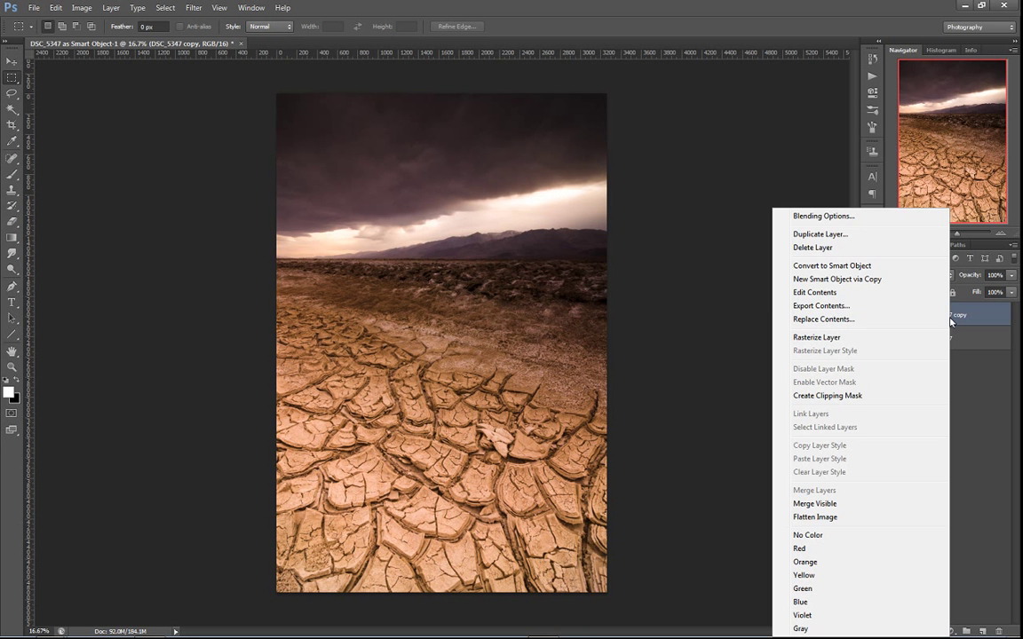
left_click(877, 280)
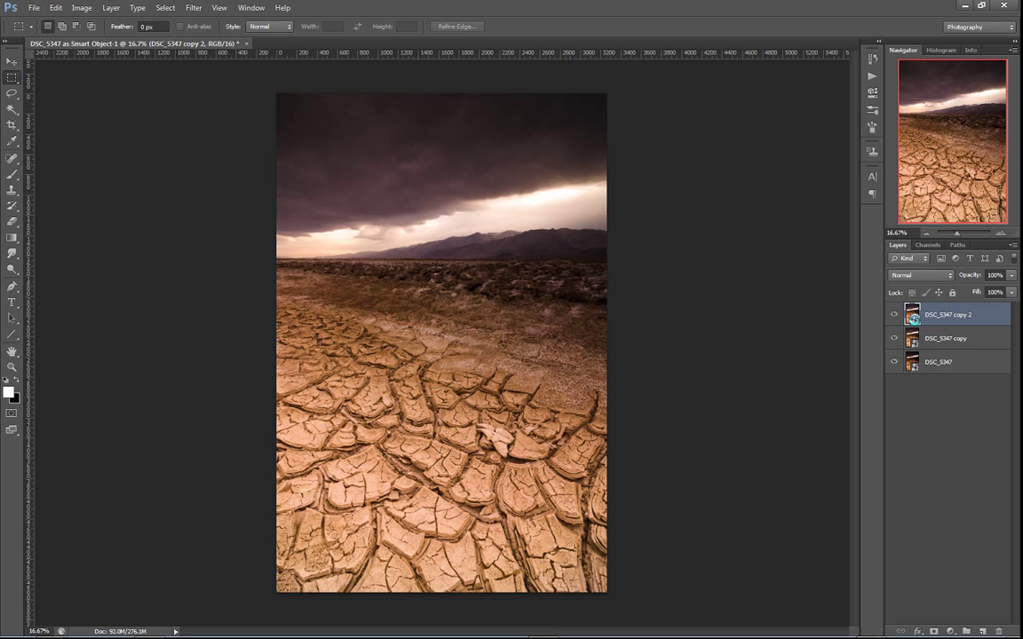
Darken the newest copy's raw tone curve with a shadow point at 70/42, a lowered midtone point and a highlight point at 208/221
double_click(912, 316)
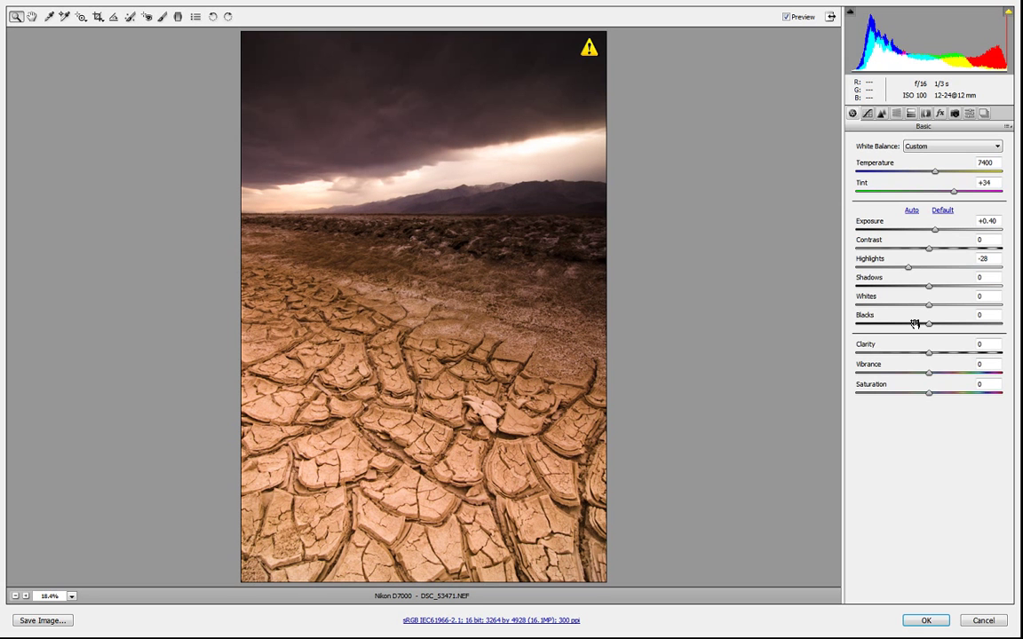
left_click(868, 116)
mouse_move(959, 222)
left_mouse_down()
mouse_move(967, 204)
mouse_move(976, 219)
left_mouse_up()
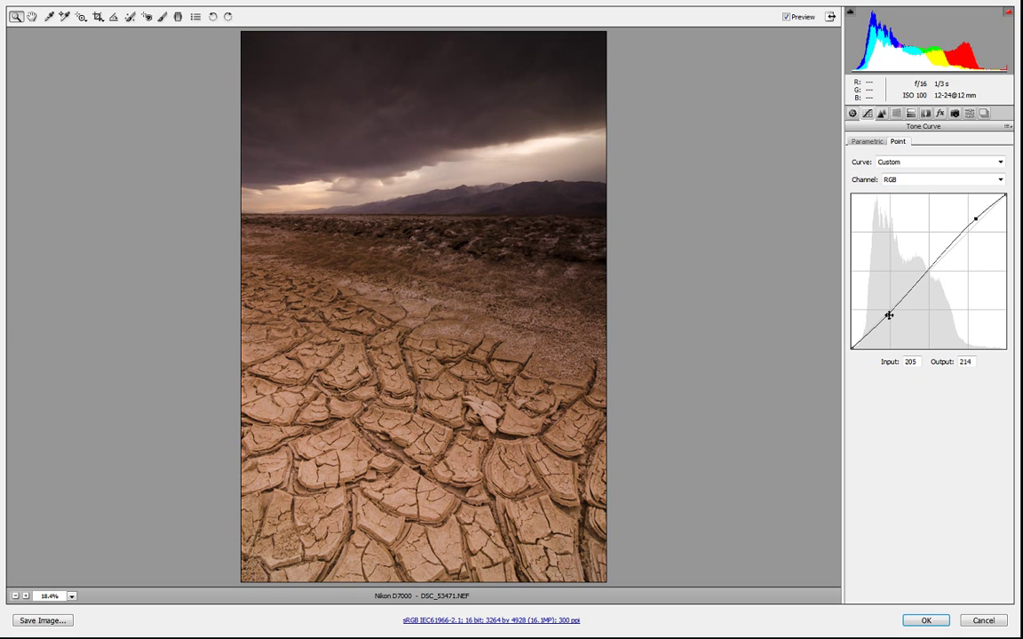
left_click_drag(889, 315, 893, 323)
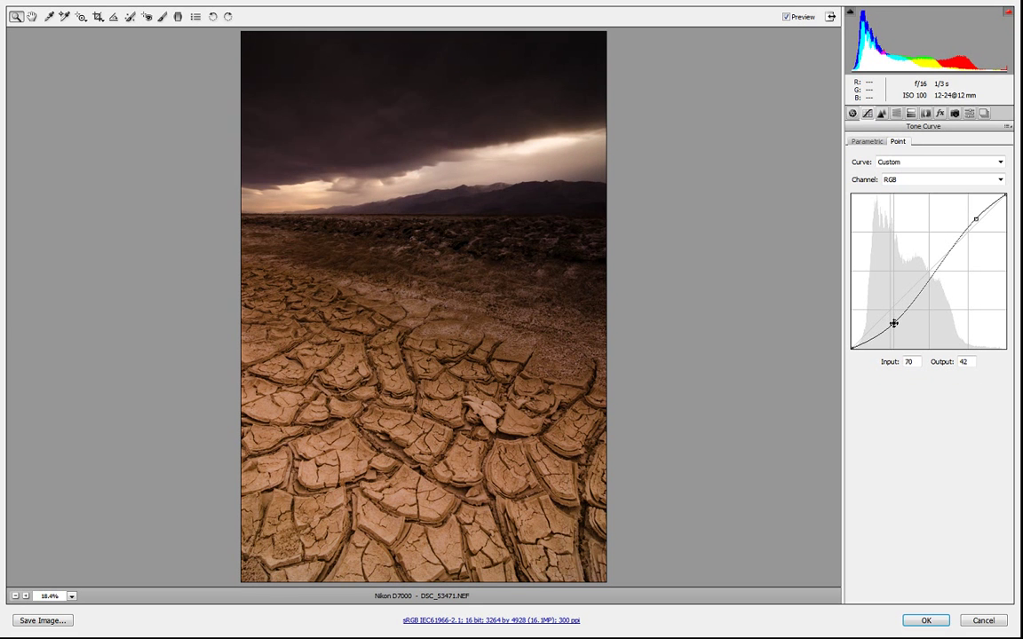
left_click(928, 280)
left_click_drag(976, 218, 977, 215)
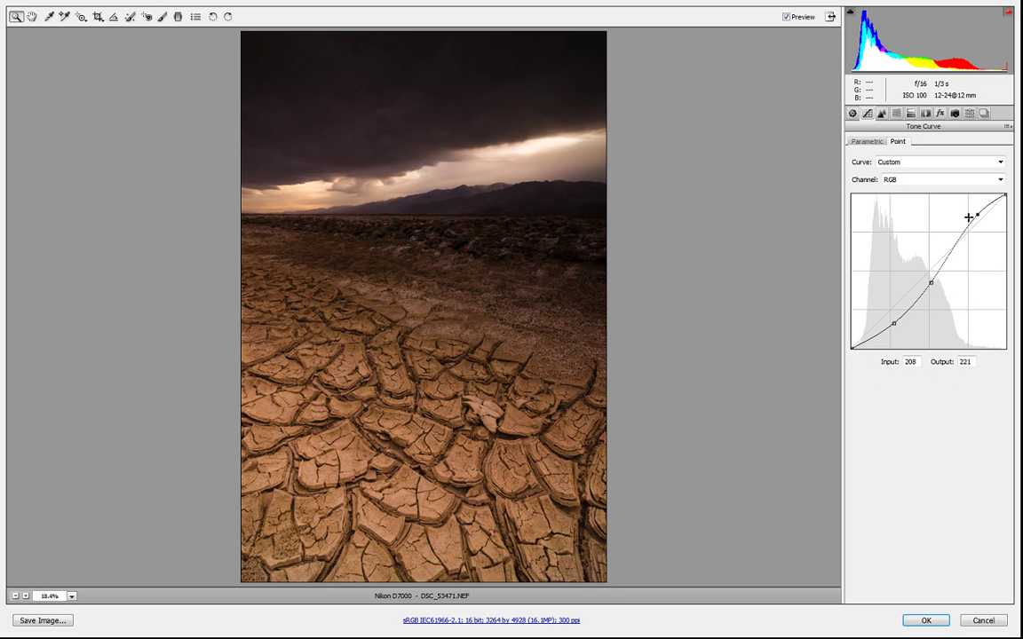
left_click(927, 620)
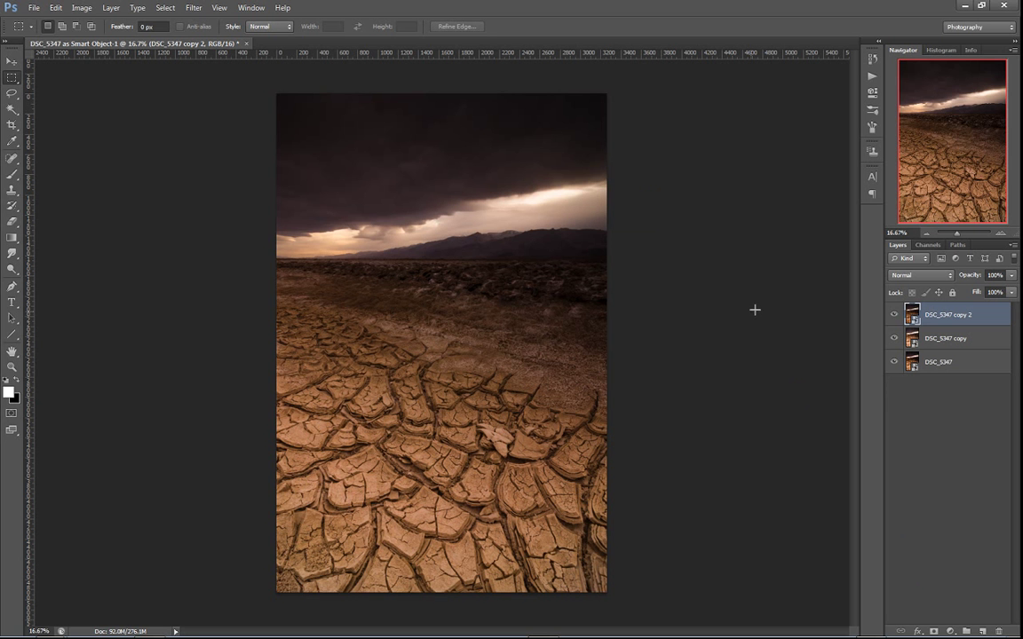
Hide the DSC_5347 copy 2 layer and select the DSC_5347 copy layer
left_click(893, 315)
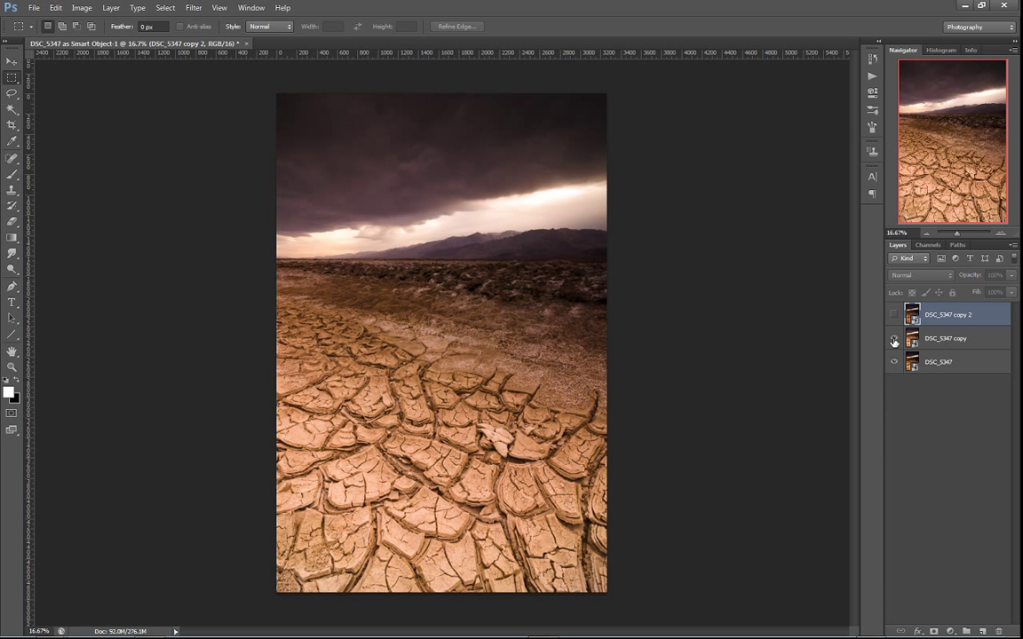
left_click(934, 340)
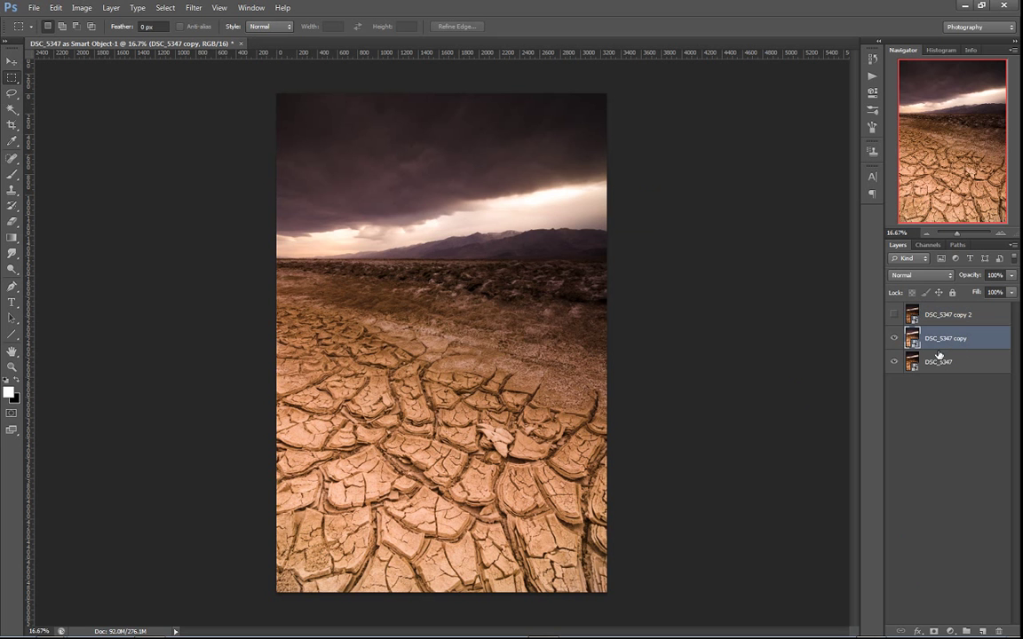
Rename the DSC_5347 layer as cracks and the DSC_5347 copy layer as midground n clouds
double_click(938, 362)
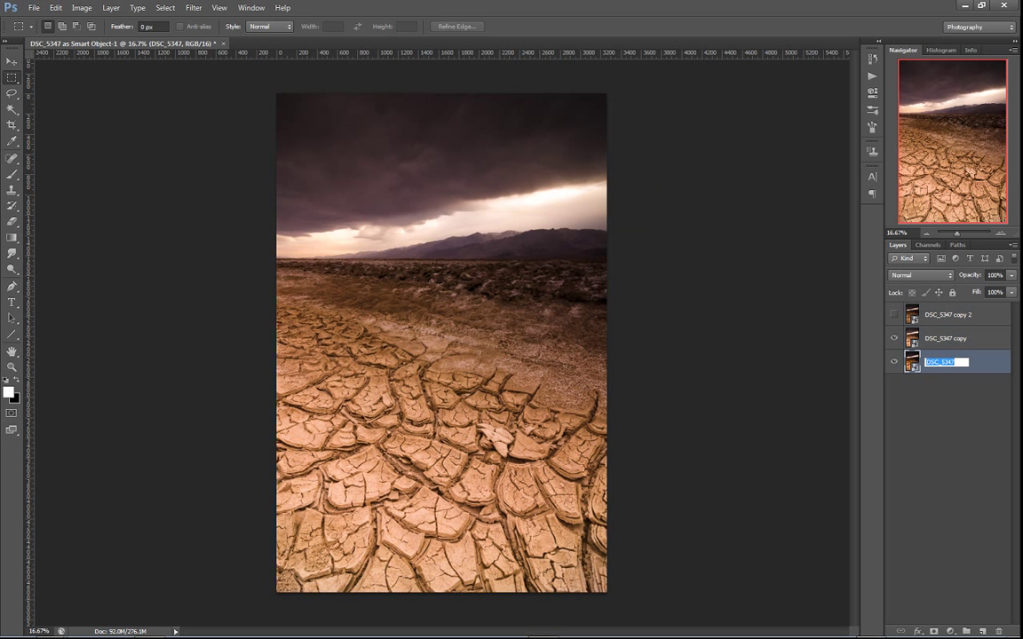
type("cracks")
key("Return")
double_click(946, 339)
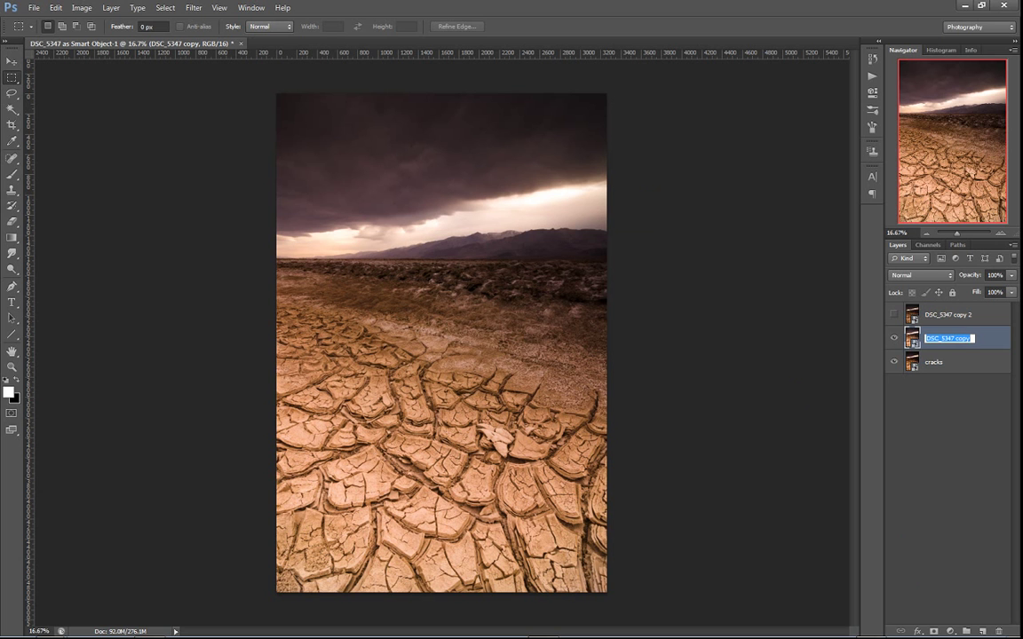
type("midground n clouds")
key("Return")
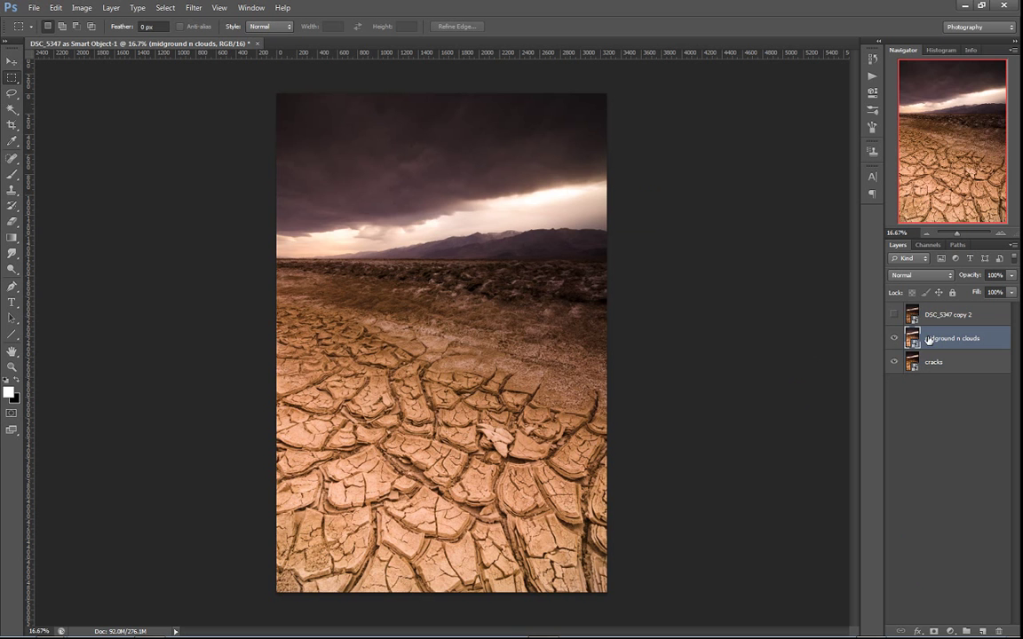
Show the DSC_5347 copy 2 layer and rename it as bright sky
left_click(895, 315)
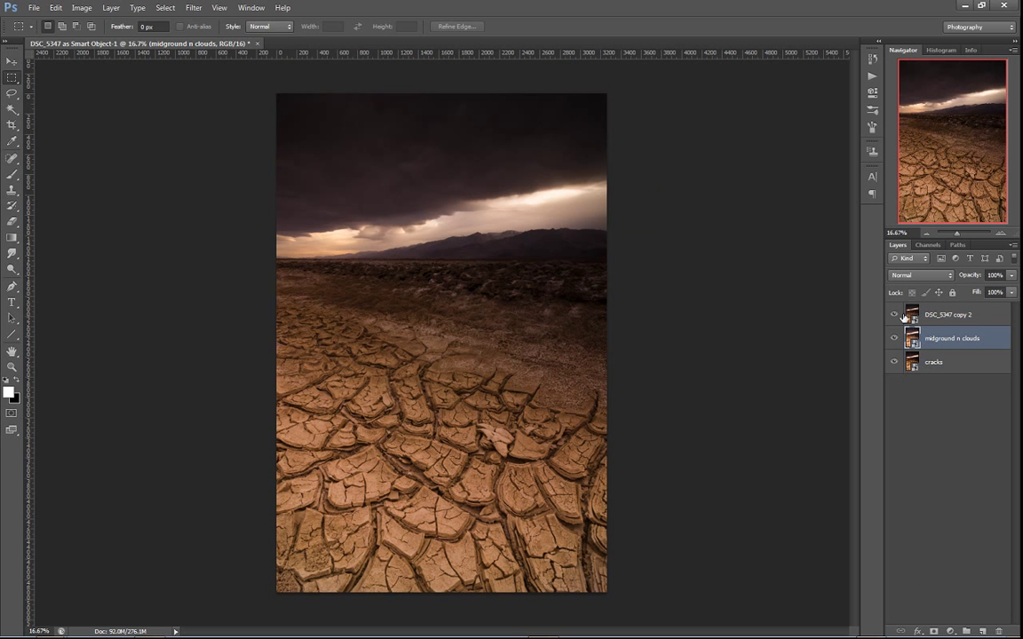
double_click(948, 317)
type("brig")
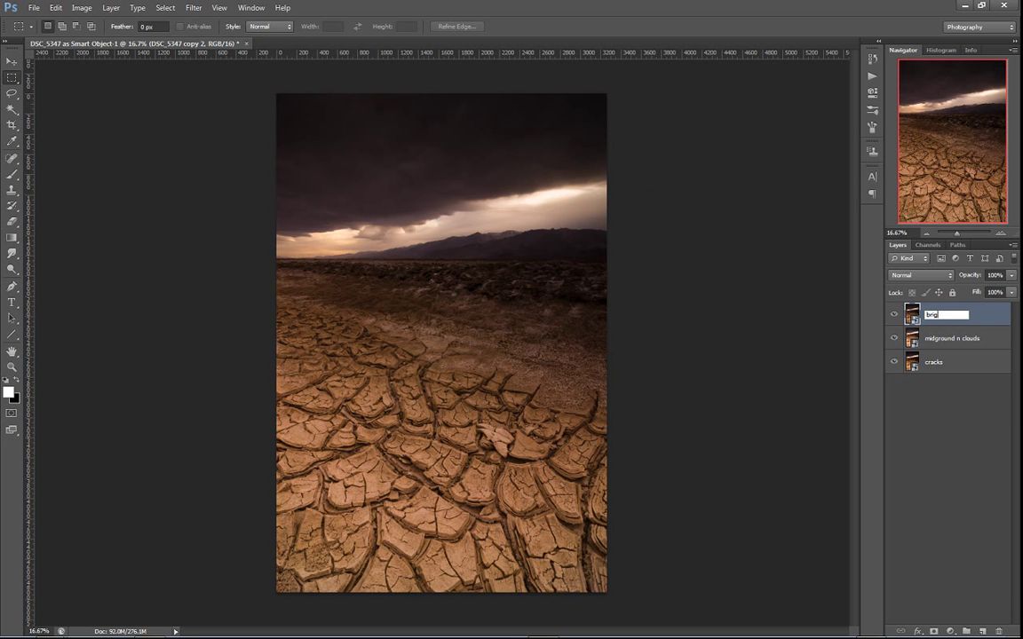
type("ht sky")
key("Return")
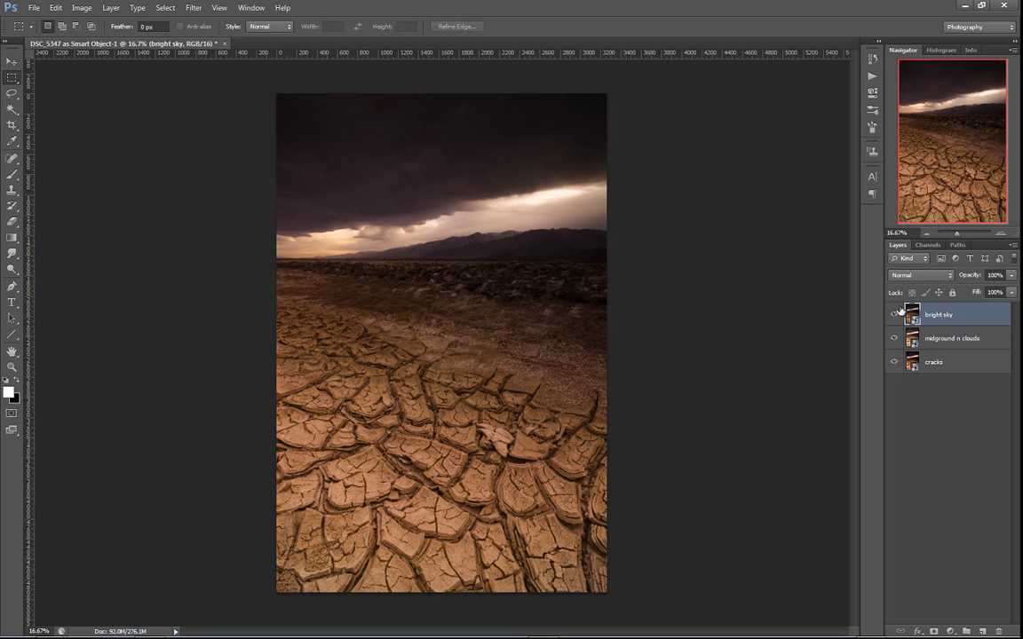
Hide the bright sky layer and mask midground n clouds with a short white-to-black gradient running downward from just below the horizon
left_click(894, 317)
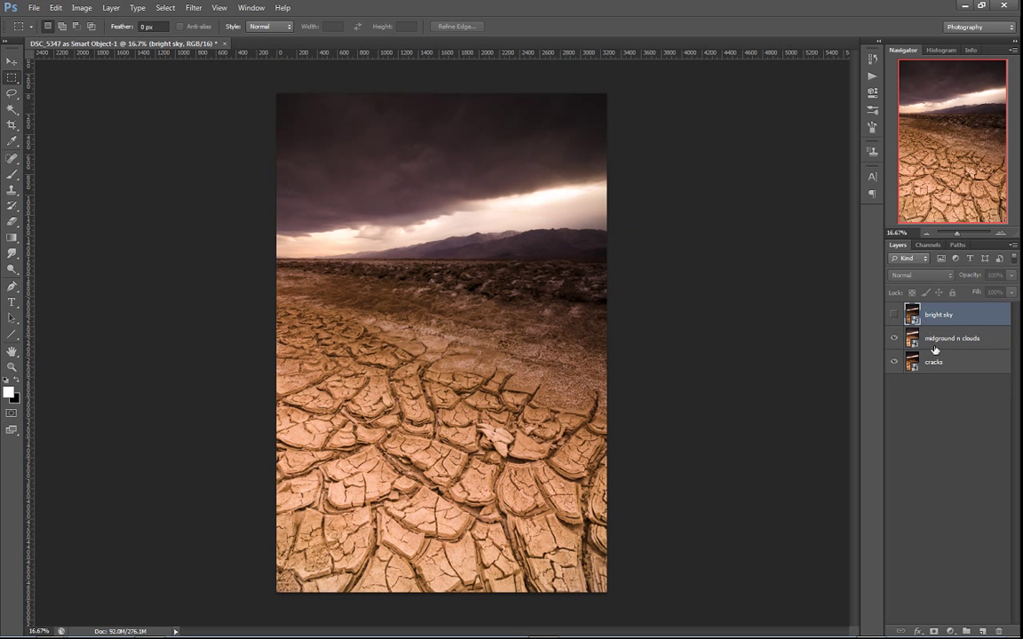
left_click(939, 345)
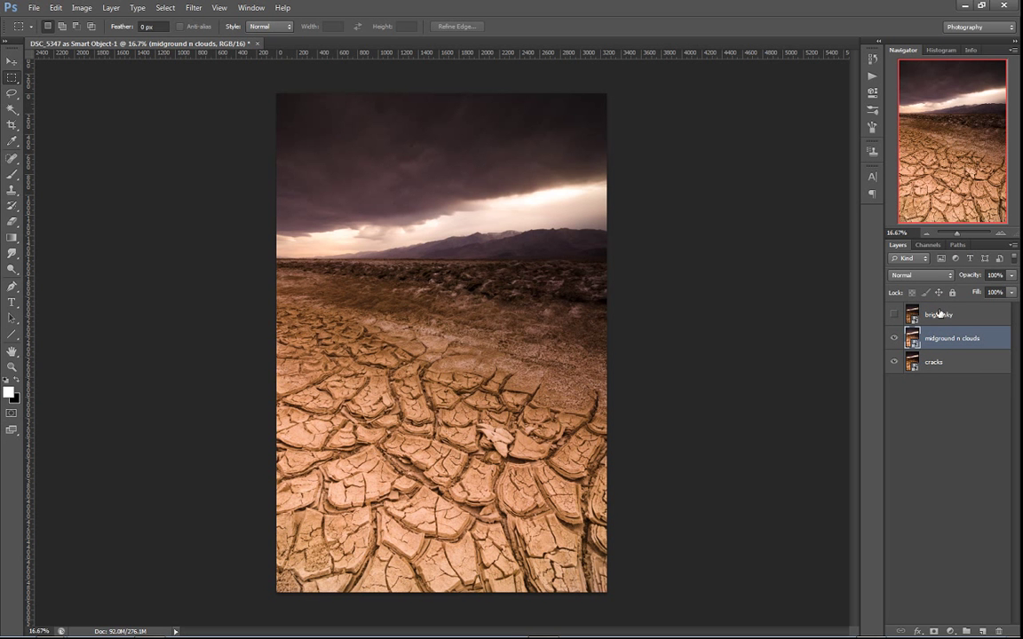
left_click(934, 631)
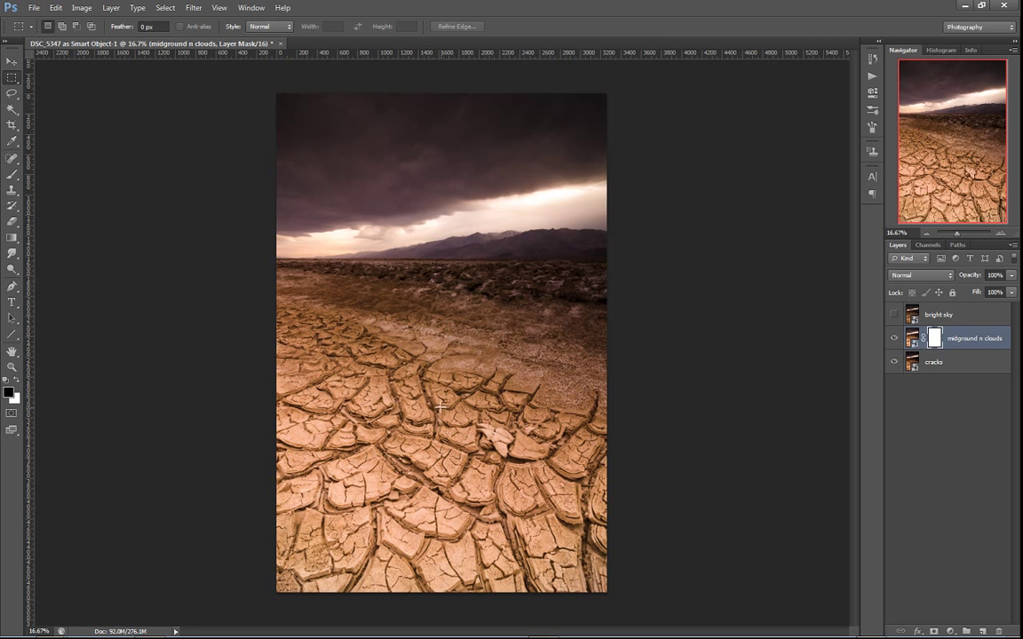
key("g")
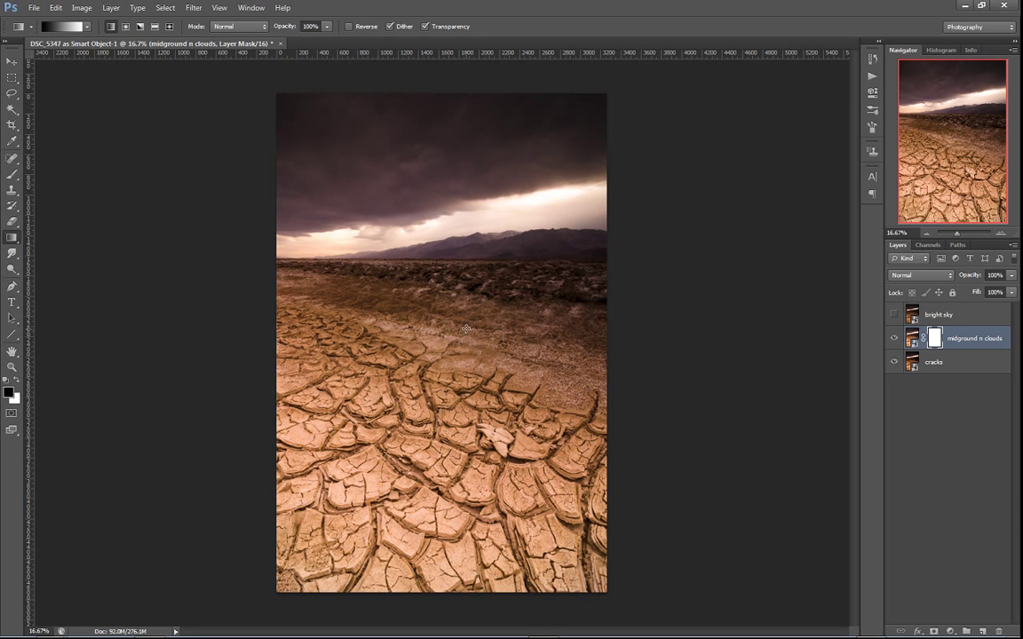
key("x")
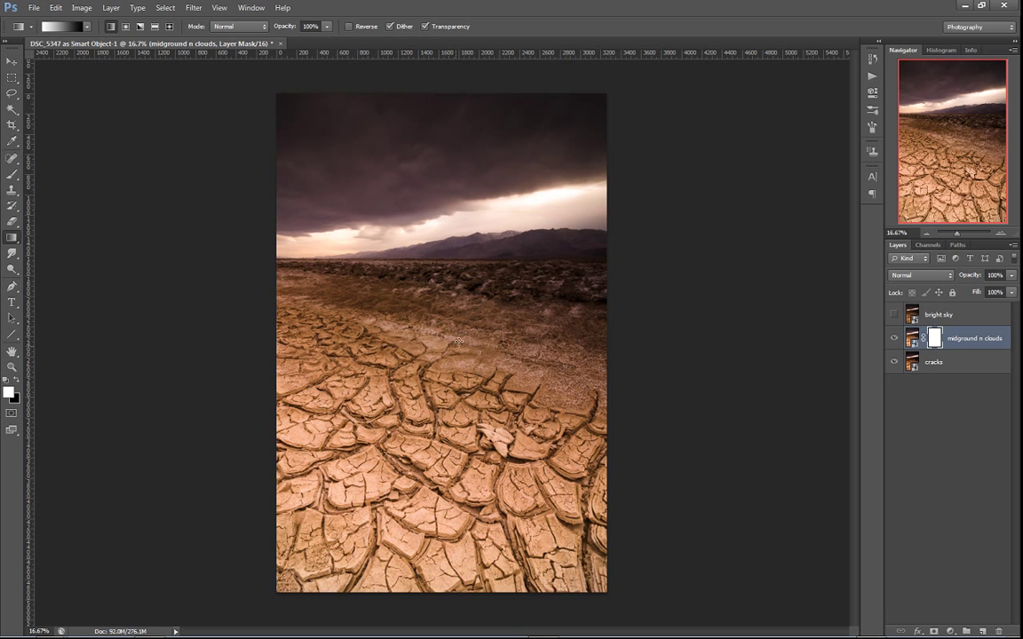
left_click_drag(485, 280, 464, 335)
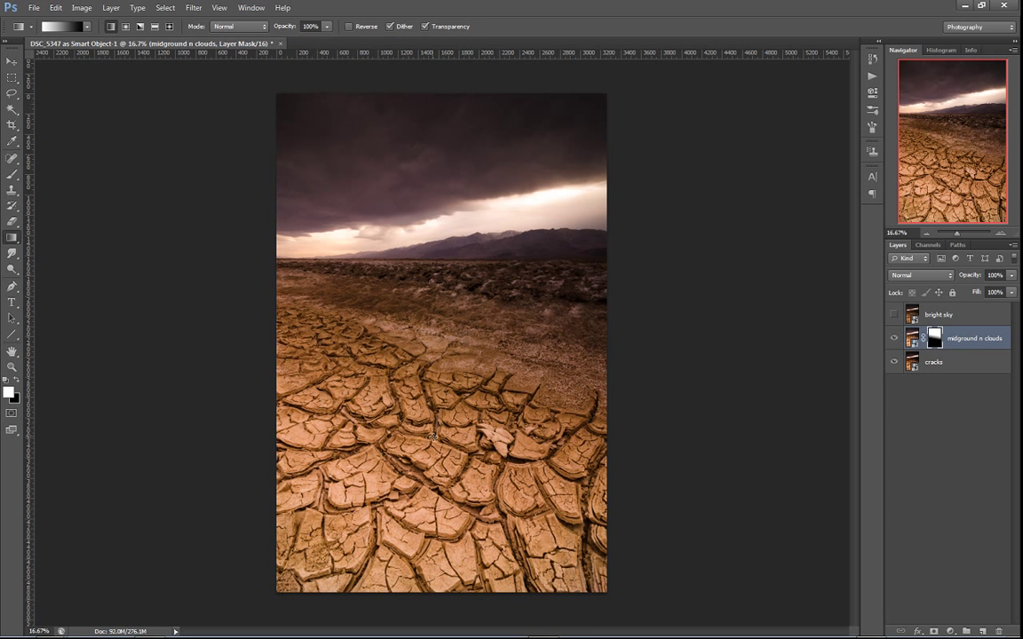
Toggle the visibility of the masked midground n clouds layer to compare it with the cracks layer beneath
left_click(895, 339)
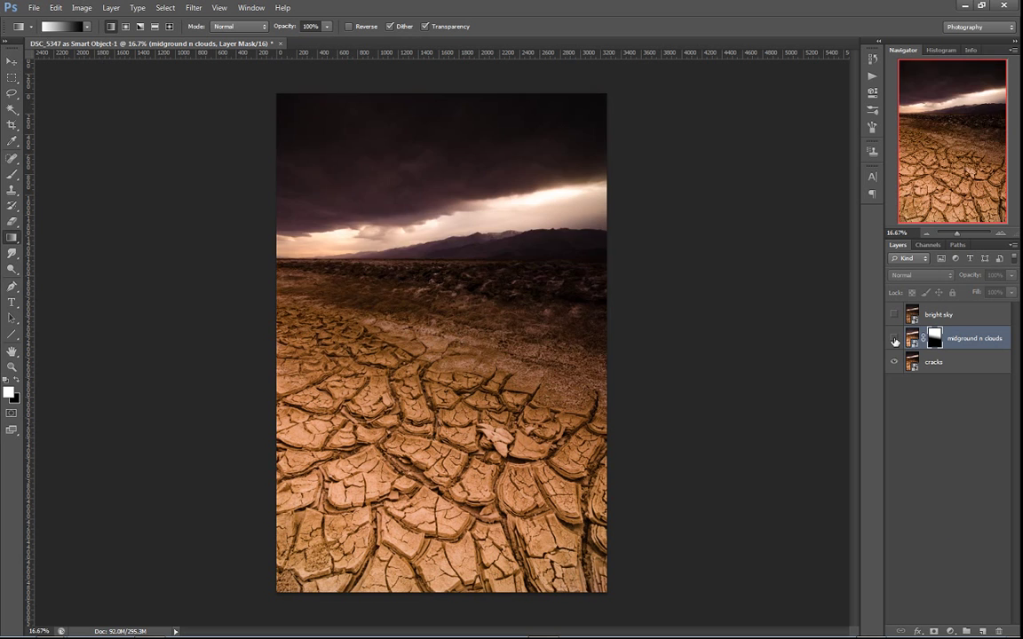
left_click(894, 338)
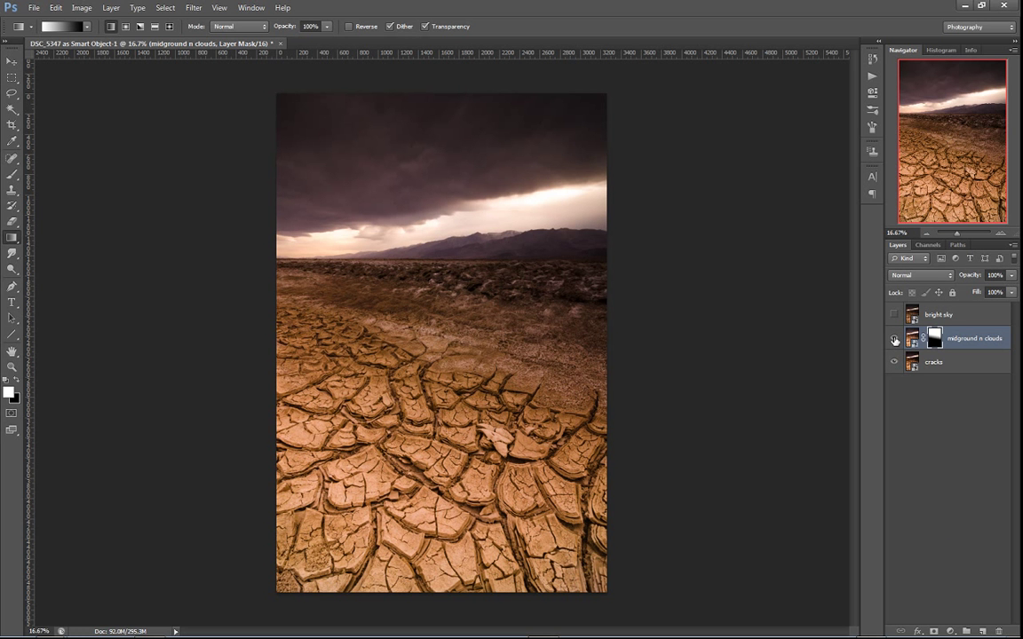
left_click(895, 338)
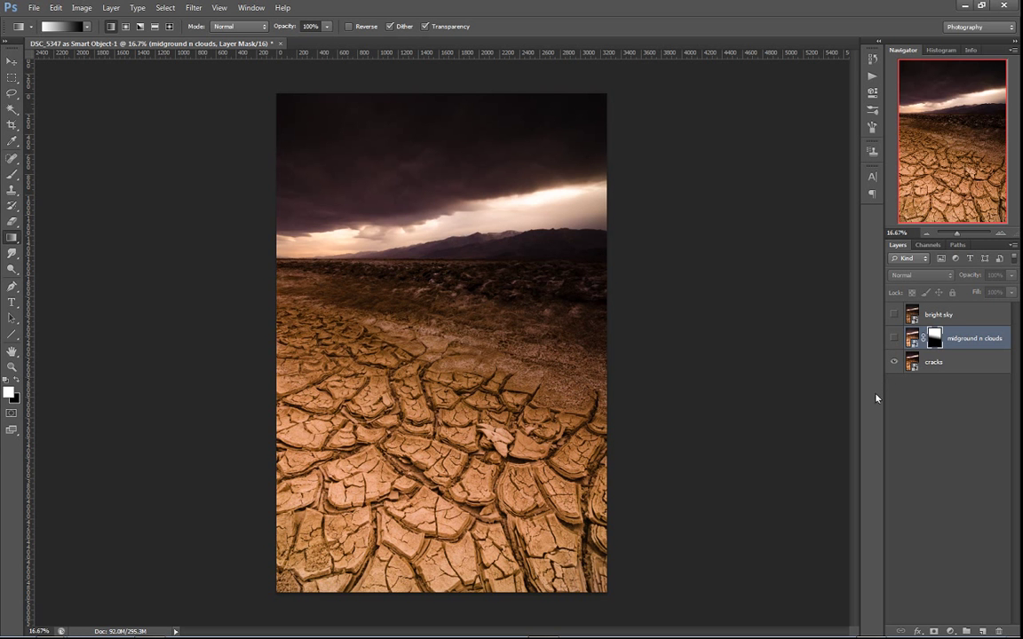
left_click(895, 338)
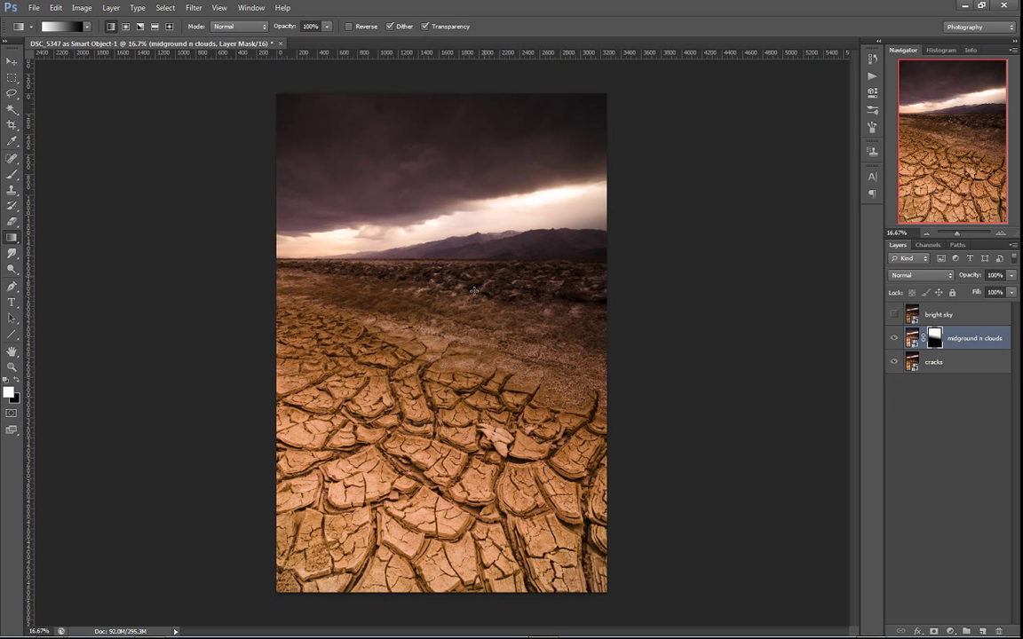
Select the bright sky layer and make it visible again
left_click(894, 317)
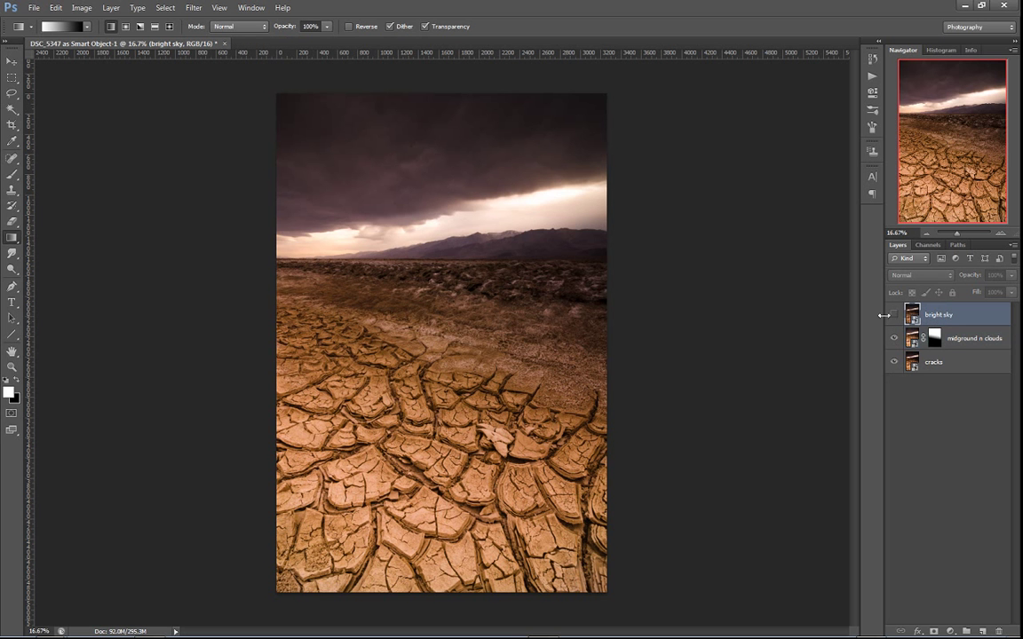
left_click(894, 317)
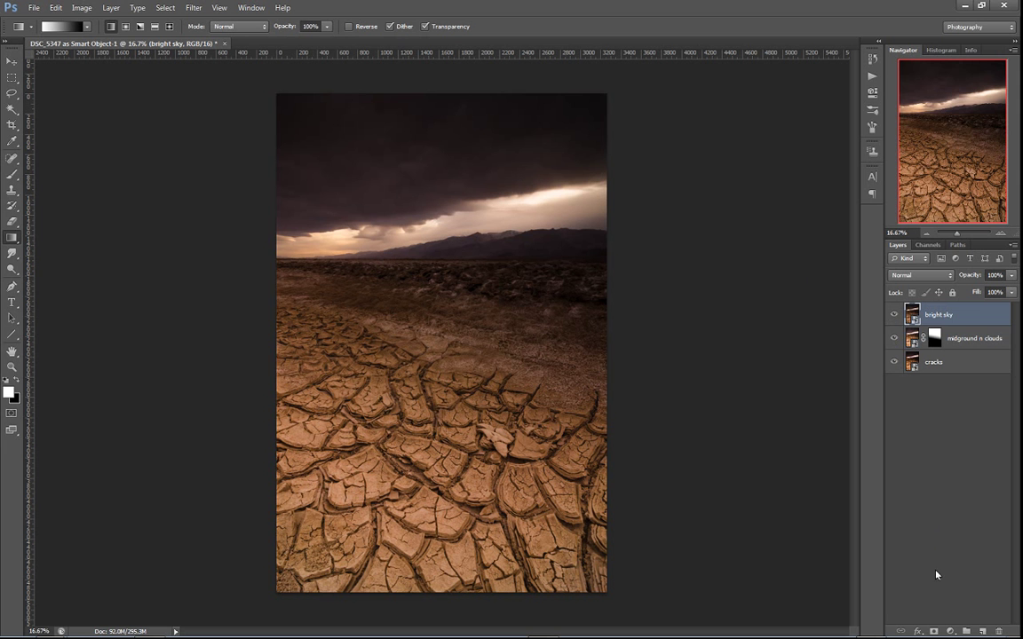
left_click(934, 631)
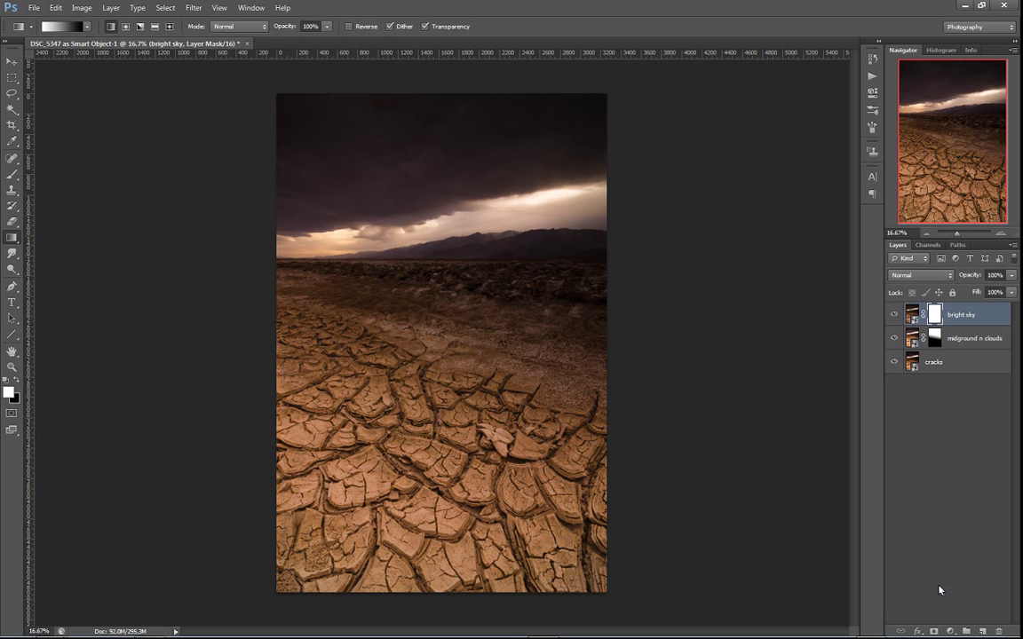
key("ctrl+i")
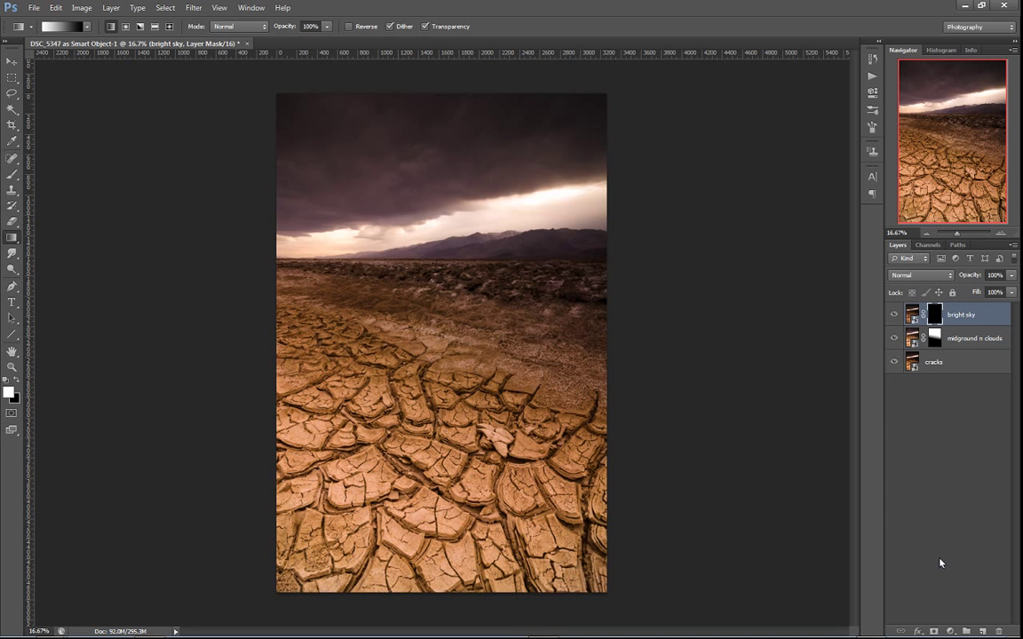
left_click(872, 59)
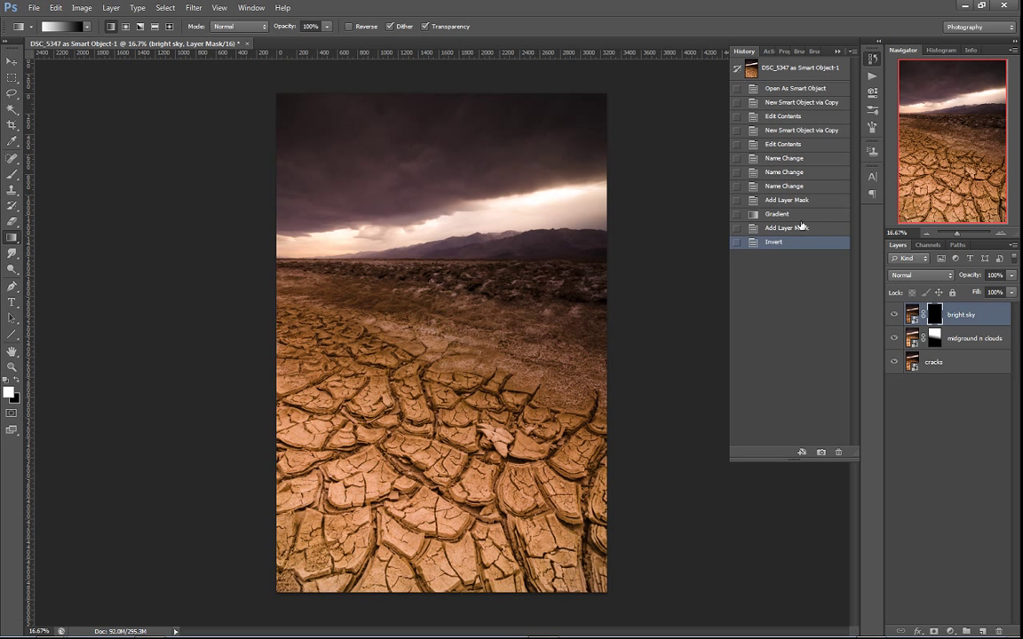
left_click(803, 217)
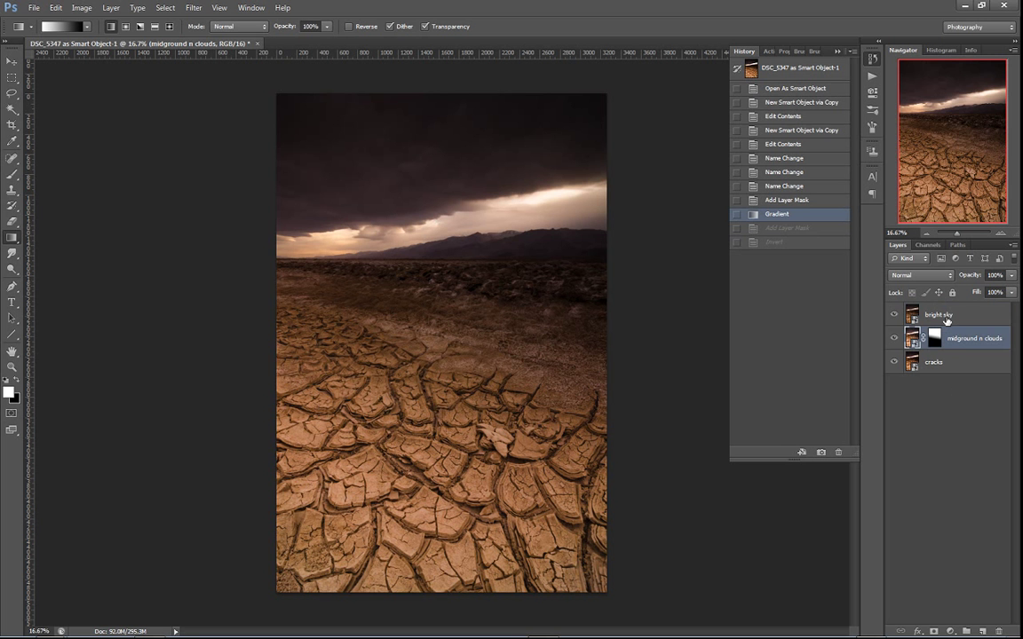
Add a black layer mask that hides the whole bright sky layer
left_click(942, 316)
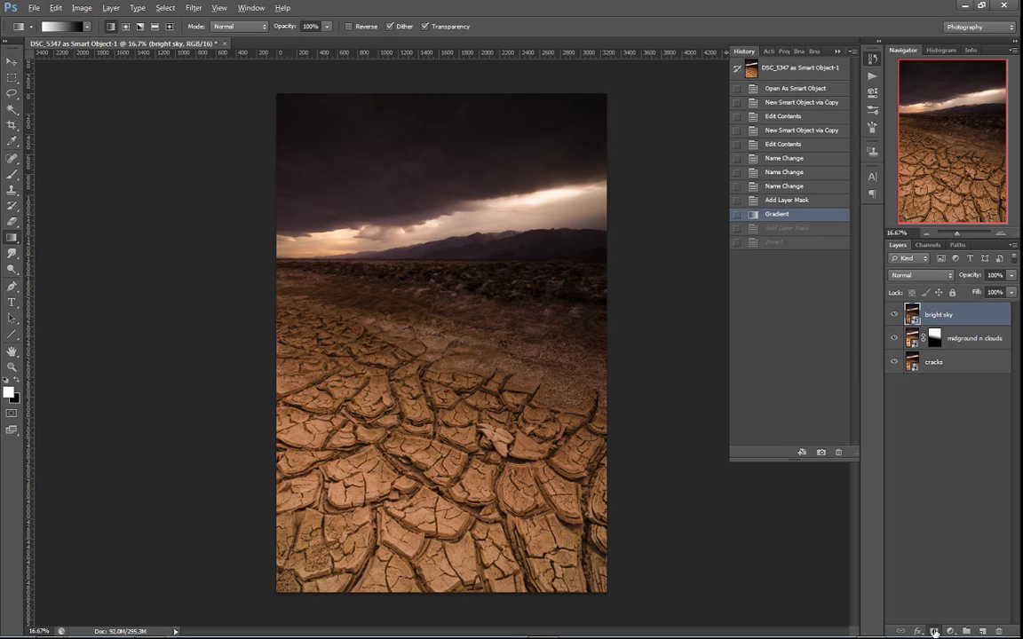
left_click(934, 631, "alt")
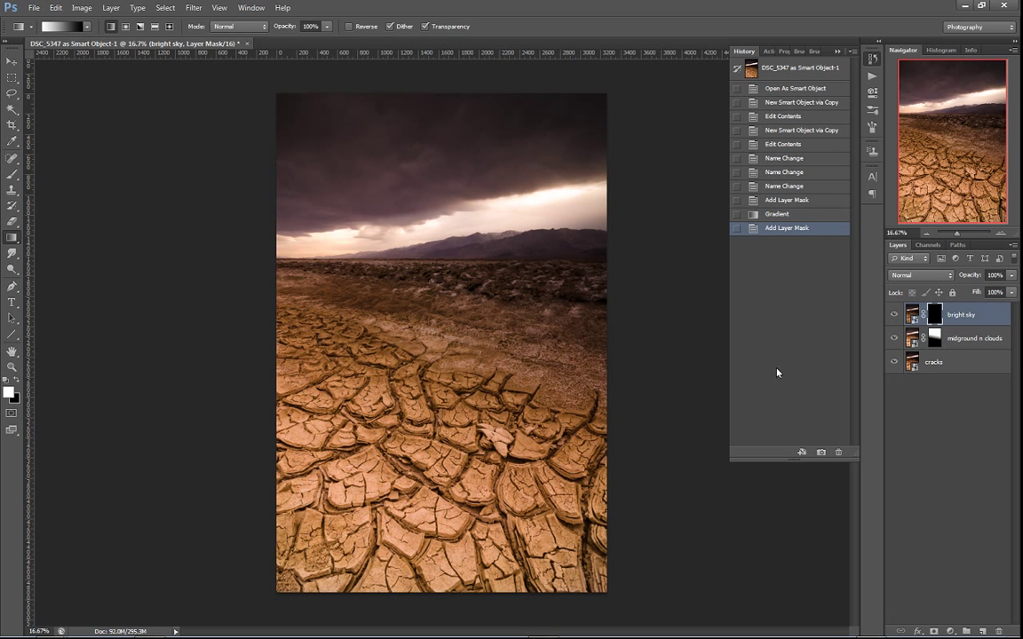
Paint white on the bright sky mask along the glowing band beneath the clouds, using a 746 px brush at 30% opacity
key("b")
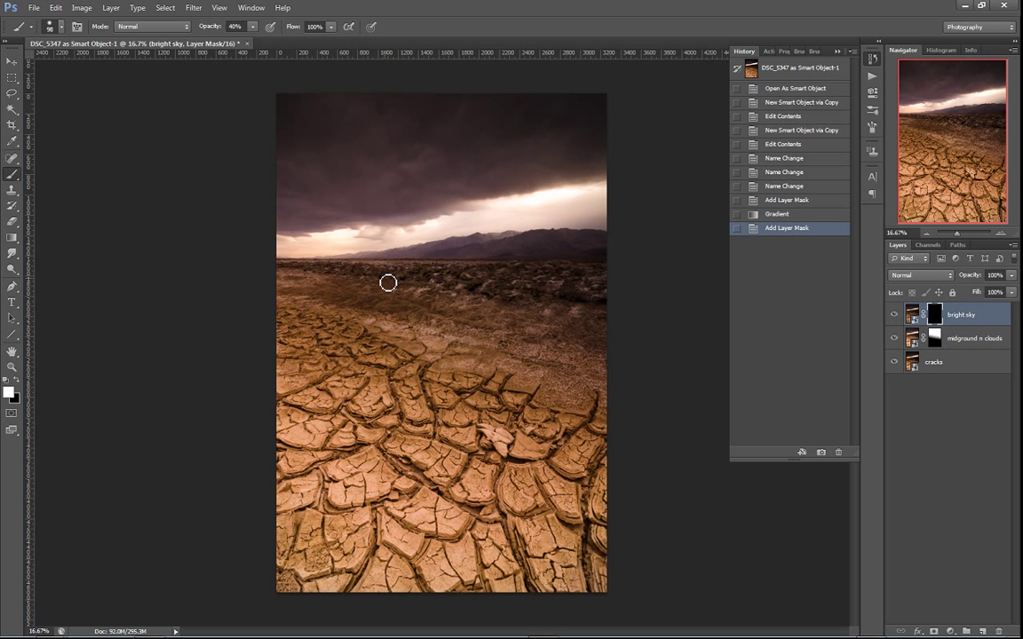
key("3")
left_click_drag(401, 240, 429, 238)
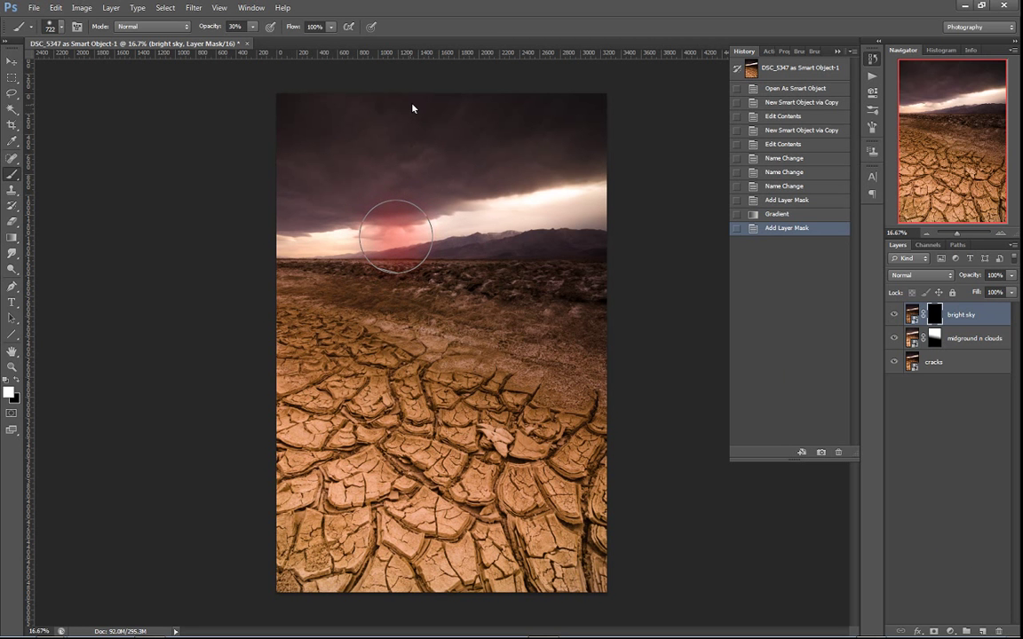
left_click_drag(413, 108, 391, 82)
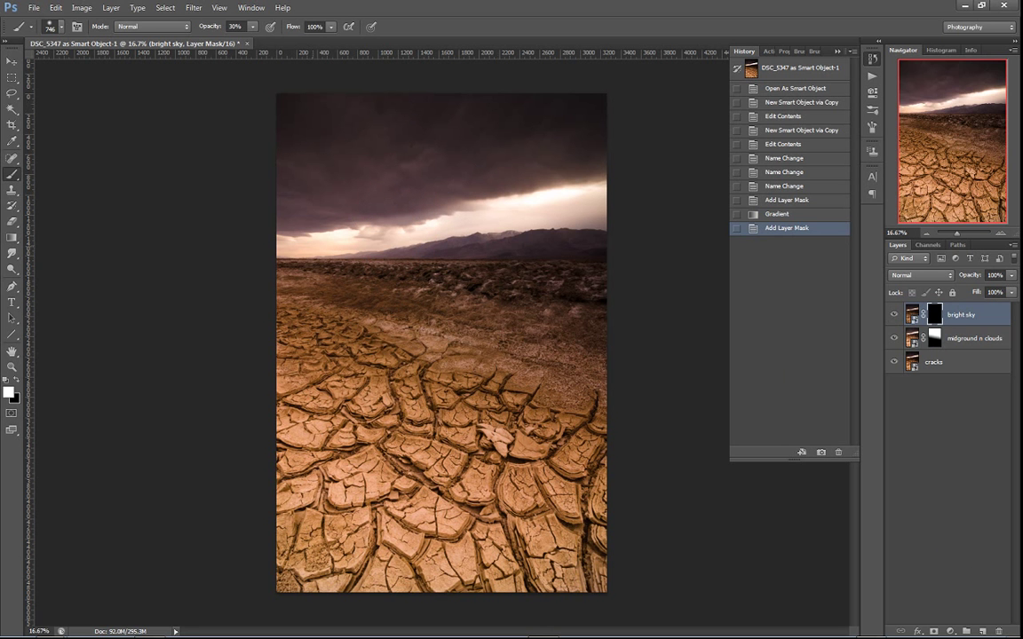
left_click(435, 191)
left_click(435, 191)
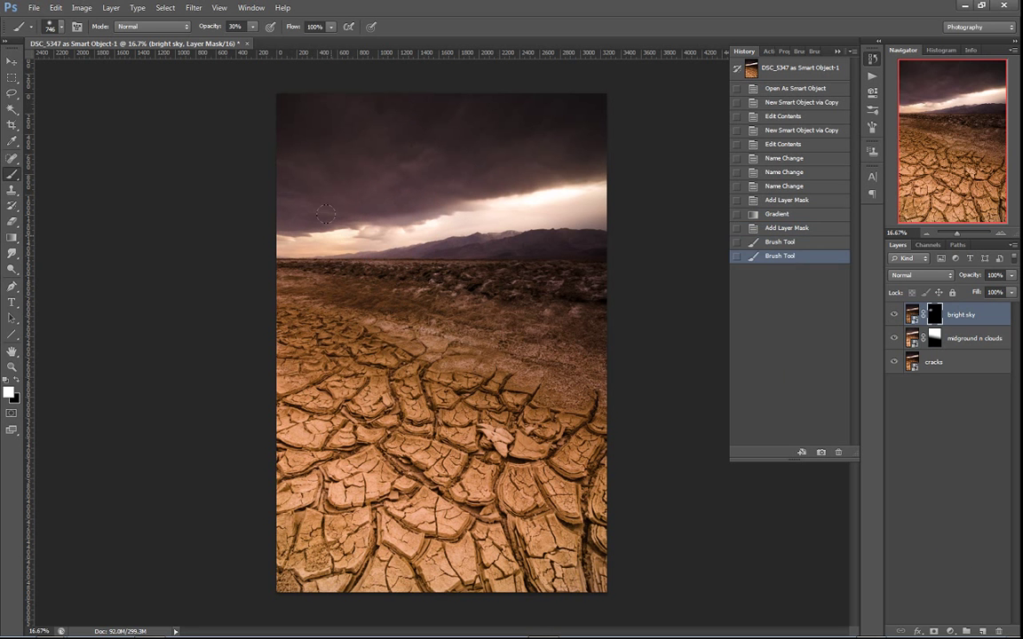
left_click(436, 191)
left_click(435, 191)
left_click(483, 182)
left_click(497, 188)
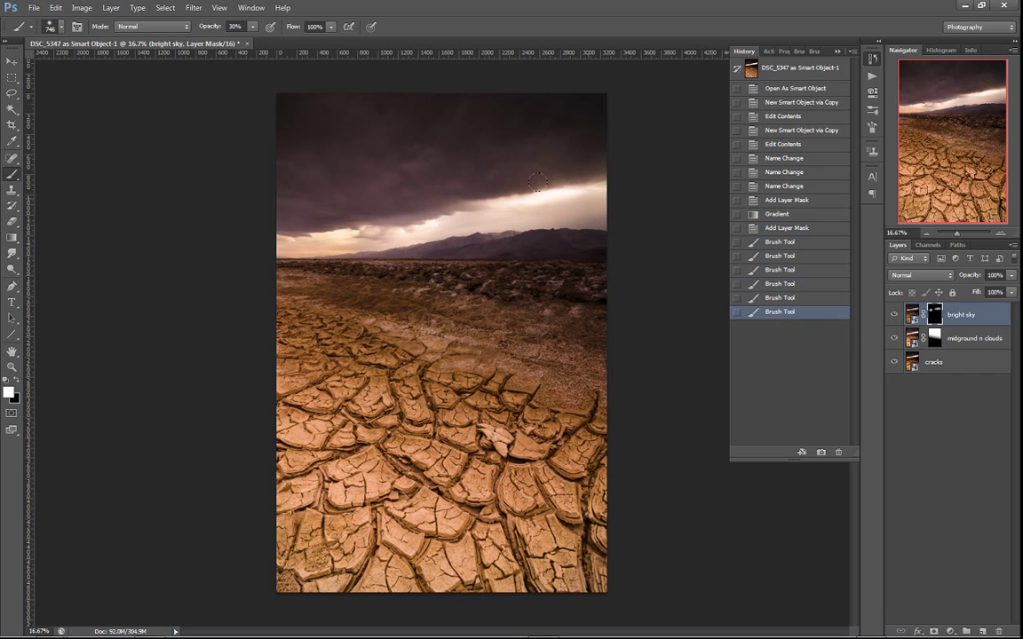
left_click(417, 204)
left_click(418, 205)
left_click(364, 210)
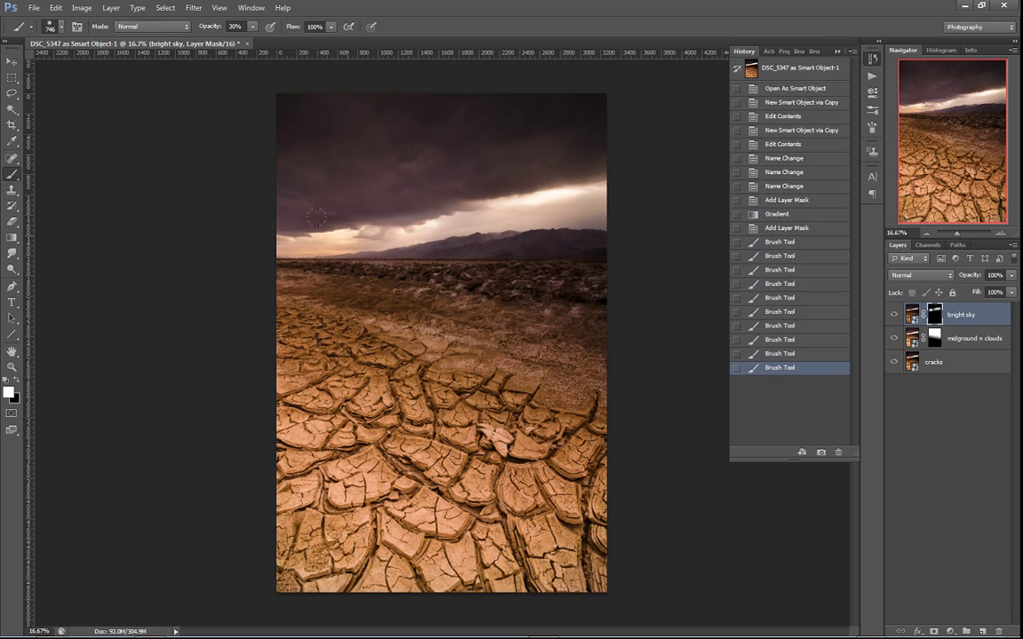
left_click(544, 191)
left_click(544, 191)
left_click(413, 182)
left_click(360, 228)
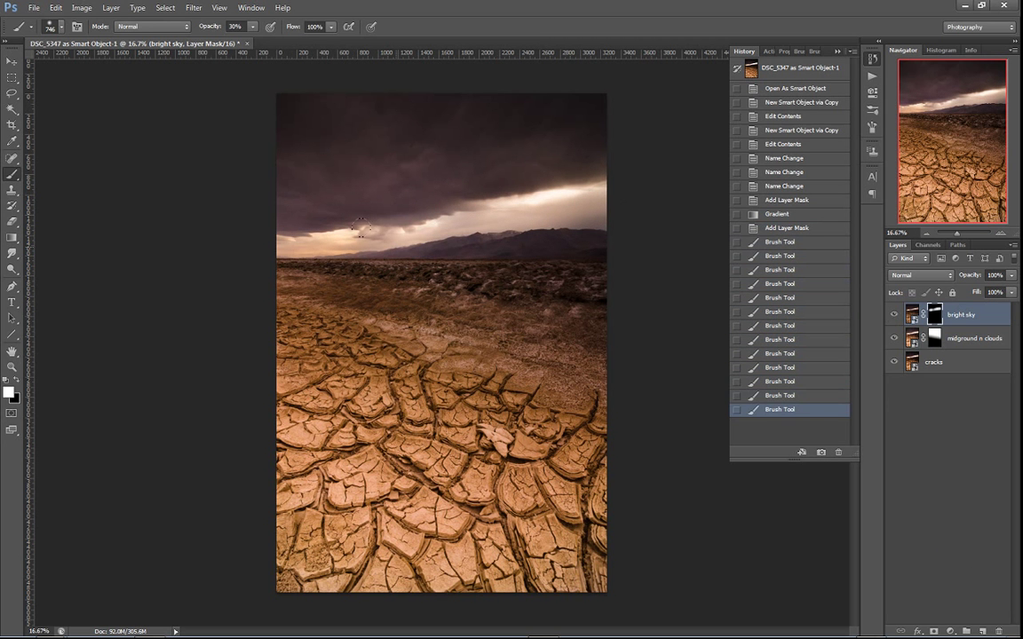
left_click(395, 213)
left_click(553, 188)
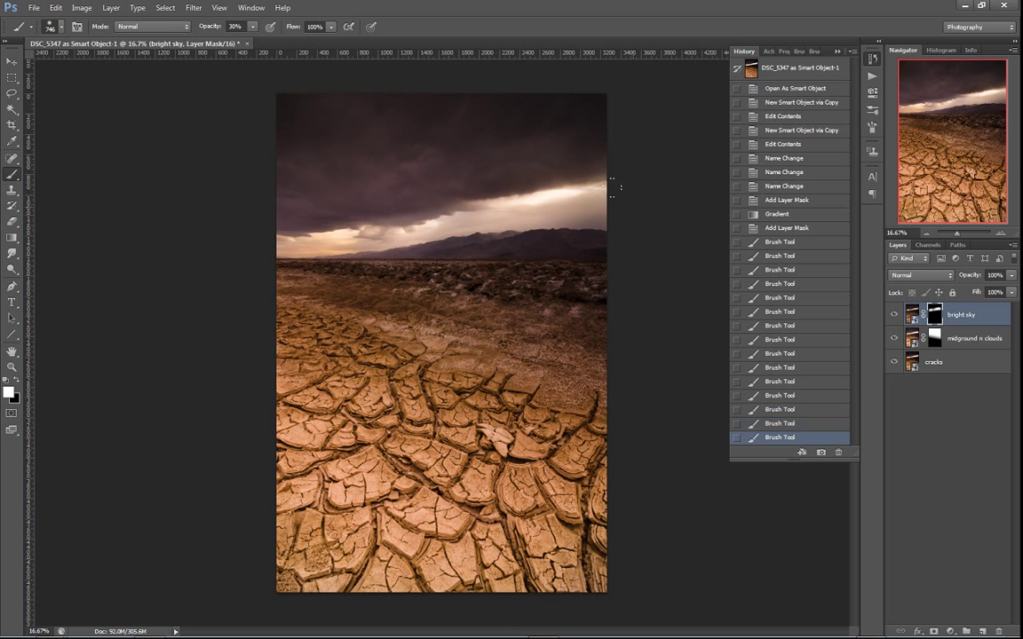
left_click(422, 213)
left_click(418, 218)
left_click(391, 227)
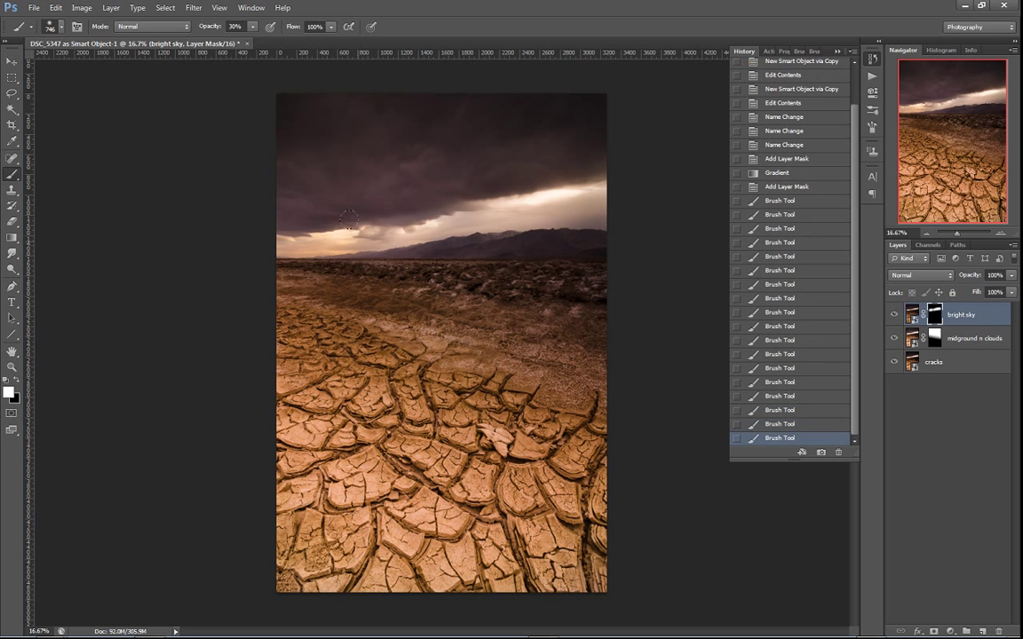
left_click(379, 229)
left_click(379, 229)
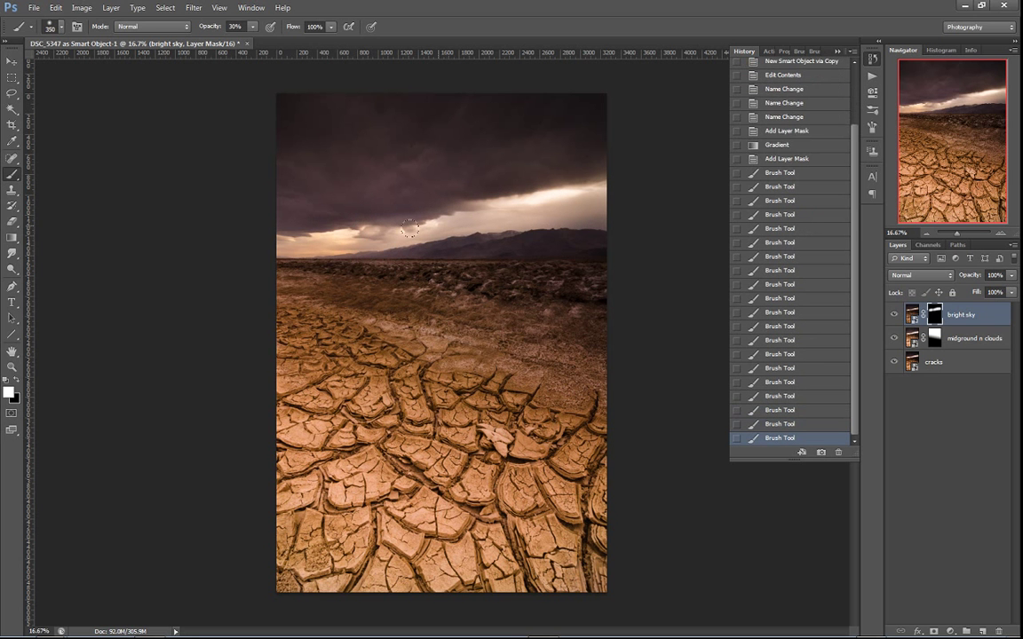
Build up the bright sky mask in the small cloud gap just above the distant mountains with a 350 px brush at 30% opacity
left_click(379, 229)
left_click(379, 229)
left_click(379, 229)
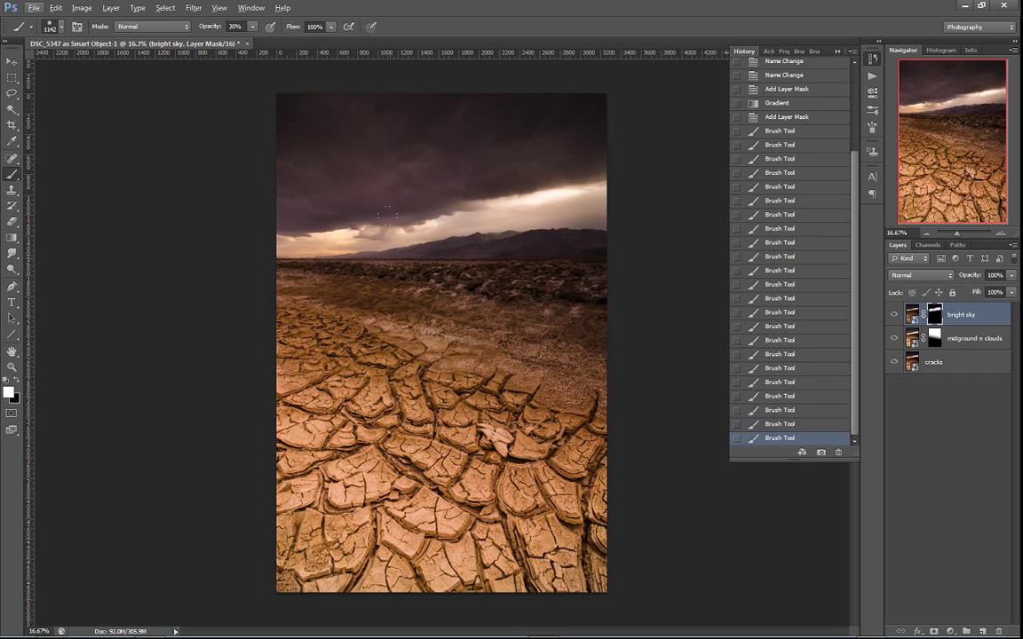
Paint the bright sky mask along the lower cloud edge with a 1142 px brush at 30% opacity, and toggle the layer to compare
left_click(442, 200)
left_click(539, 169)
left_click(540, 169)
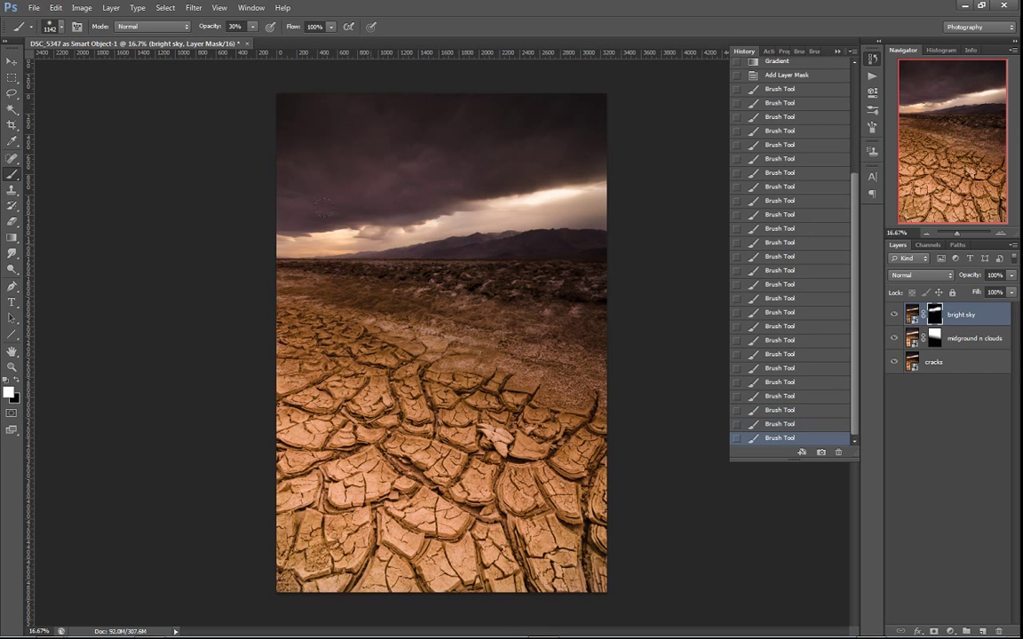
left_click(539, 169)
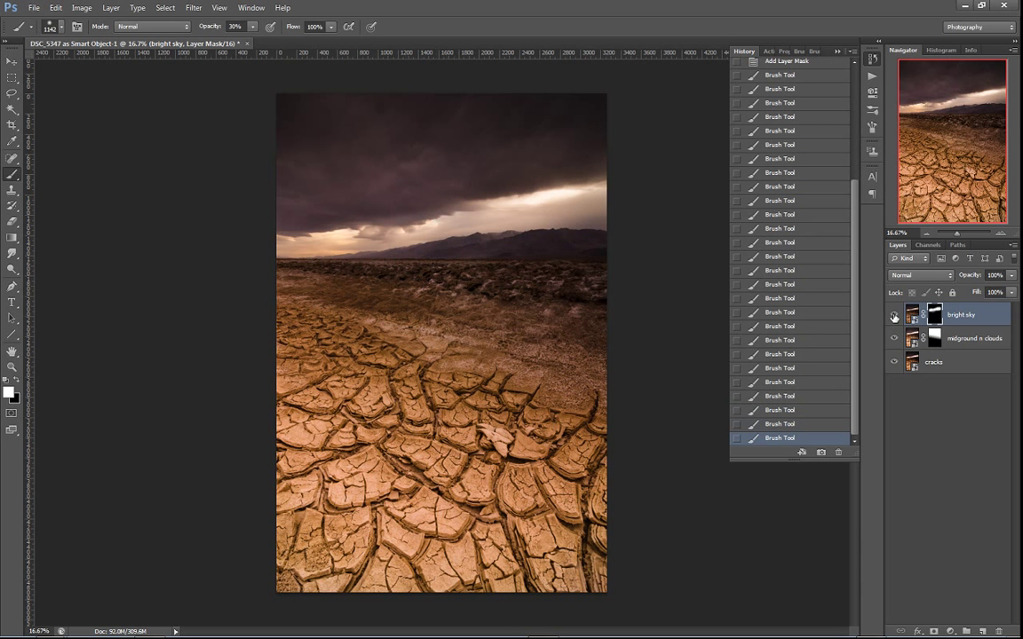
left_click(895, 317)
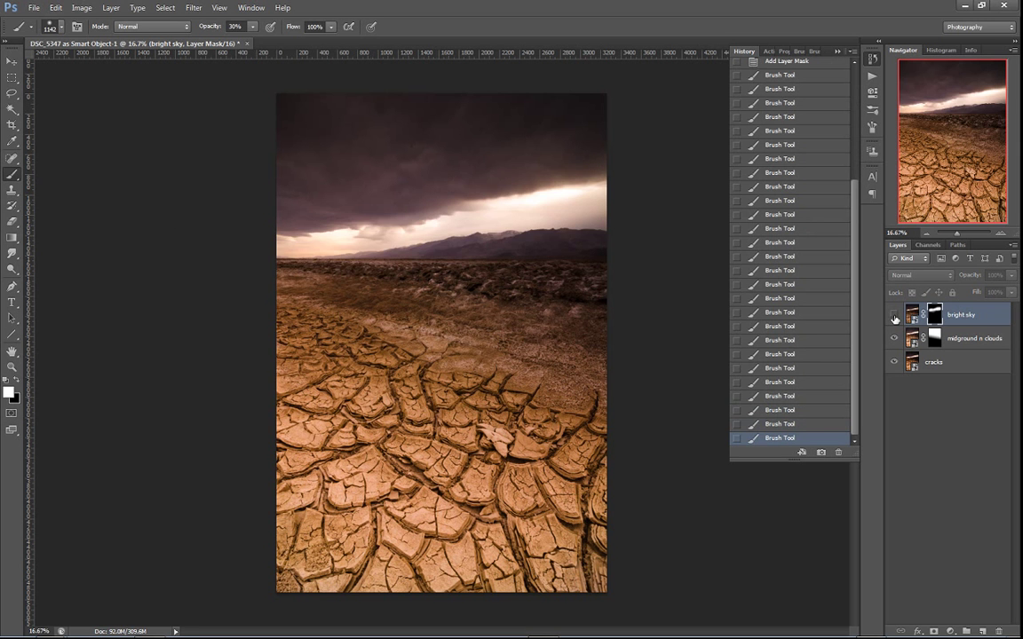
left_click(894, 317)
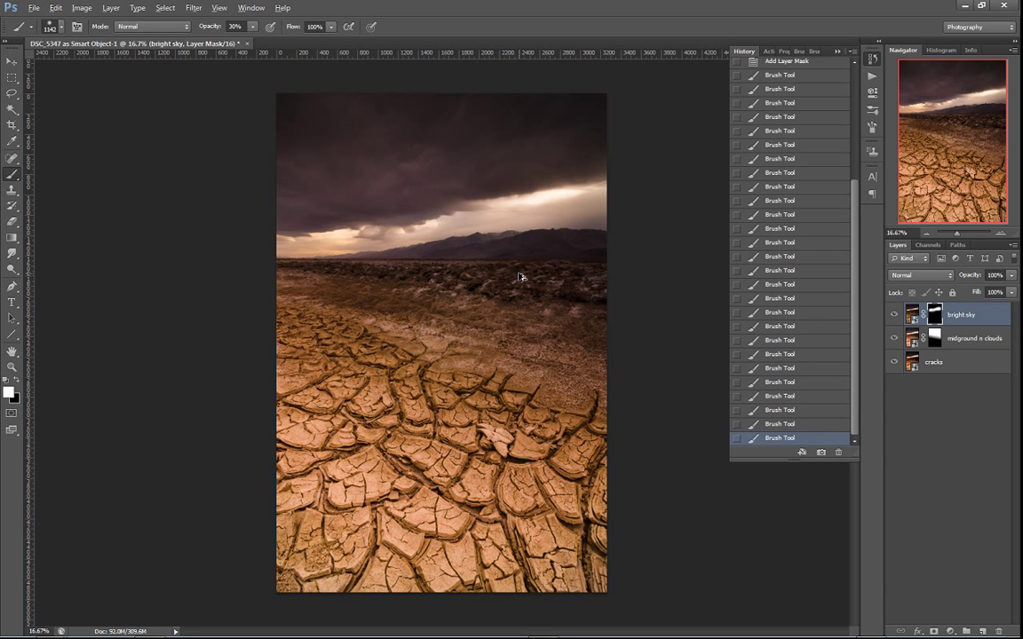
Stamp all visible layers into a new top layer, and hide the bright sky and midground n clouds layers
key("ctrl+shift+alt+e")
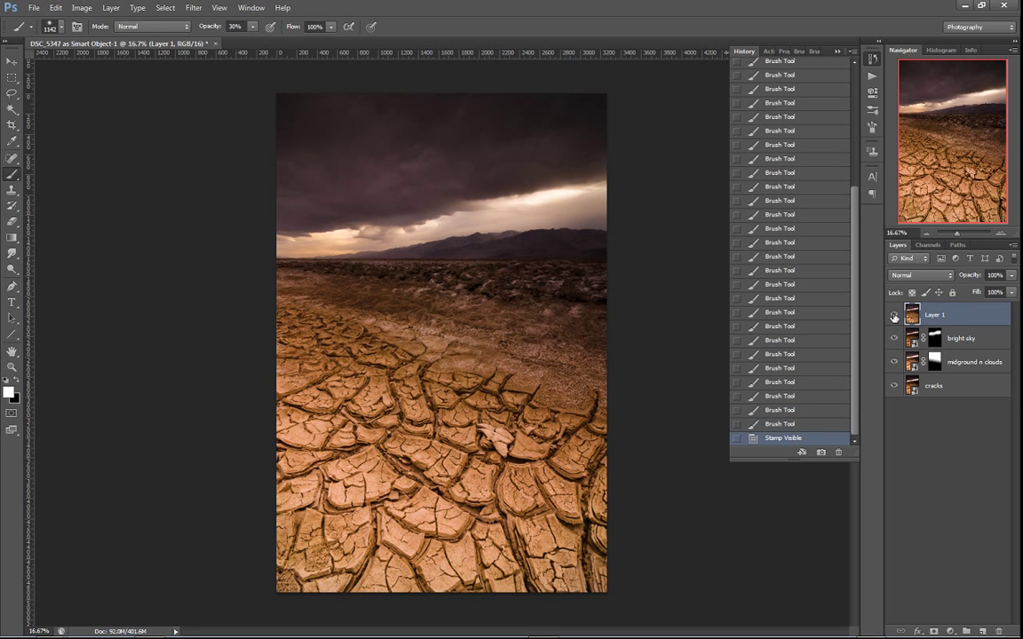
left_click(894, 317)
left_click(894, 338)
left_click(894, 361)
Edit the cracks smart object's raw settings with an S-shaped RGB point curve, raising the highlights and setting a shadow point at input 67, output 49
left_click(915, 390)
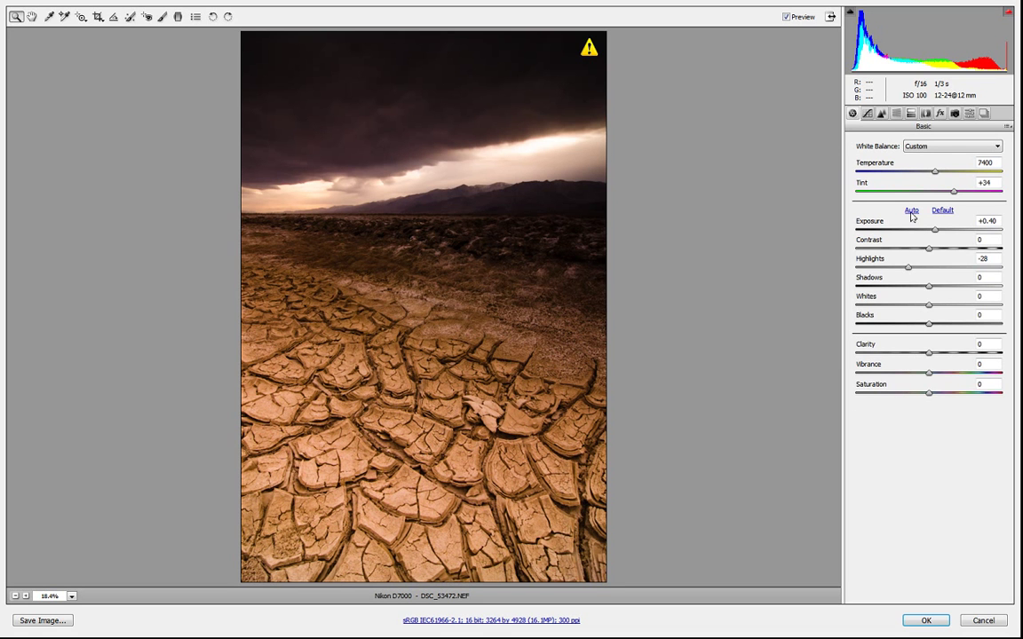
left_click(868, 114)
left_click_drag(976, 205, 978, 210)
left_click(891, 324)
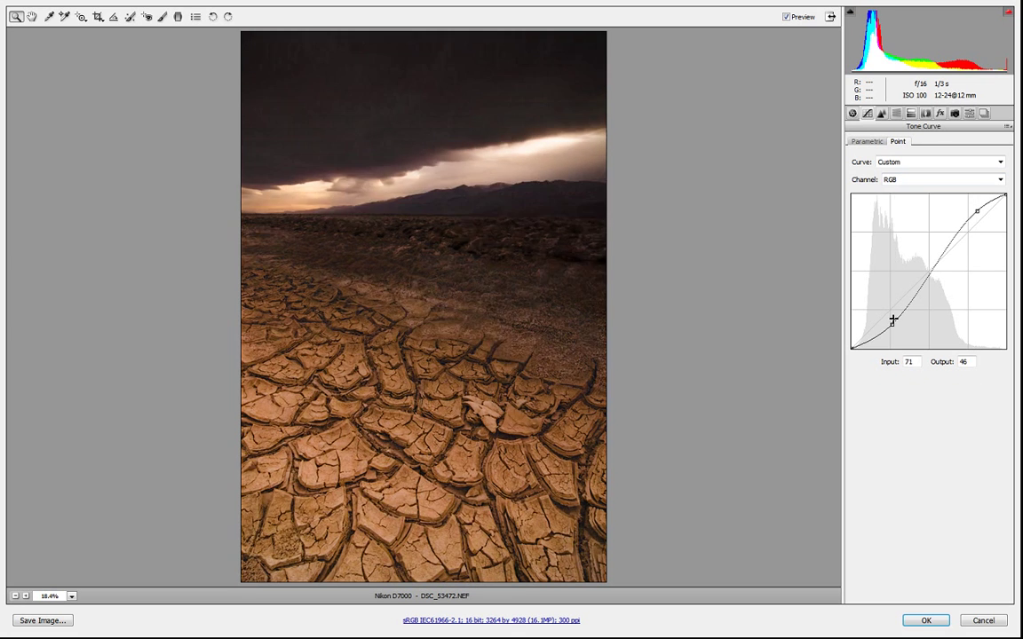
left_click_drag(891, 325, 893, 308)
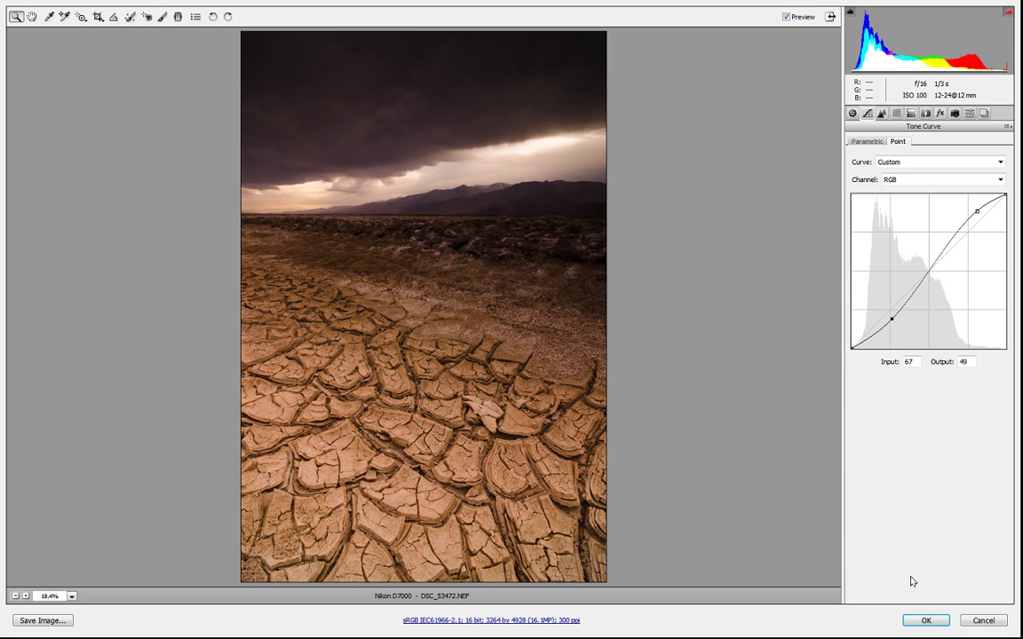
left_click(926, 622)
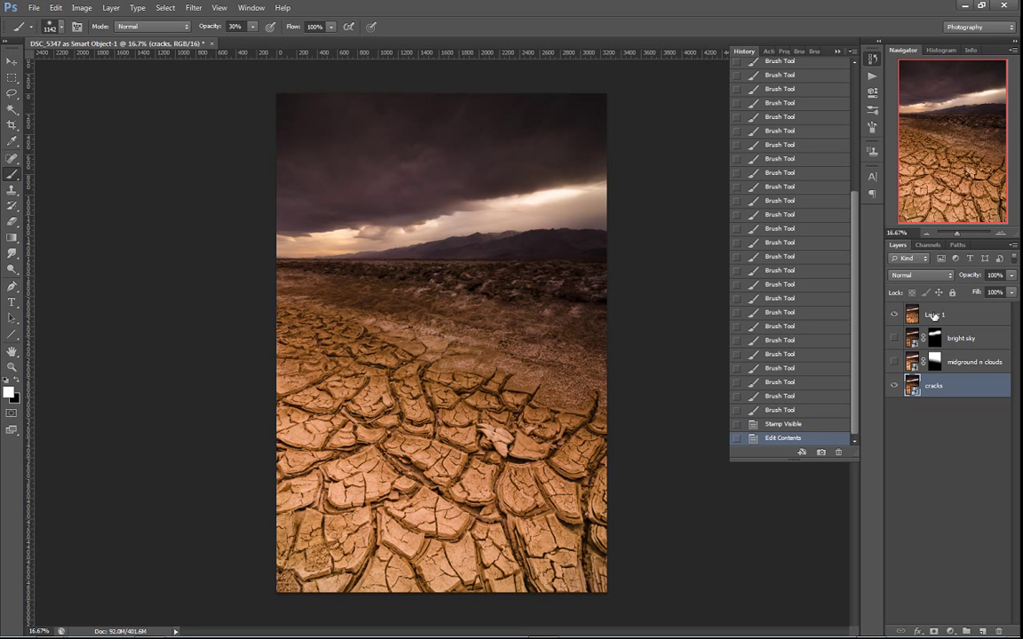
Rename the stamped top layer to triple processed raw
double_click(938, 315)
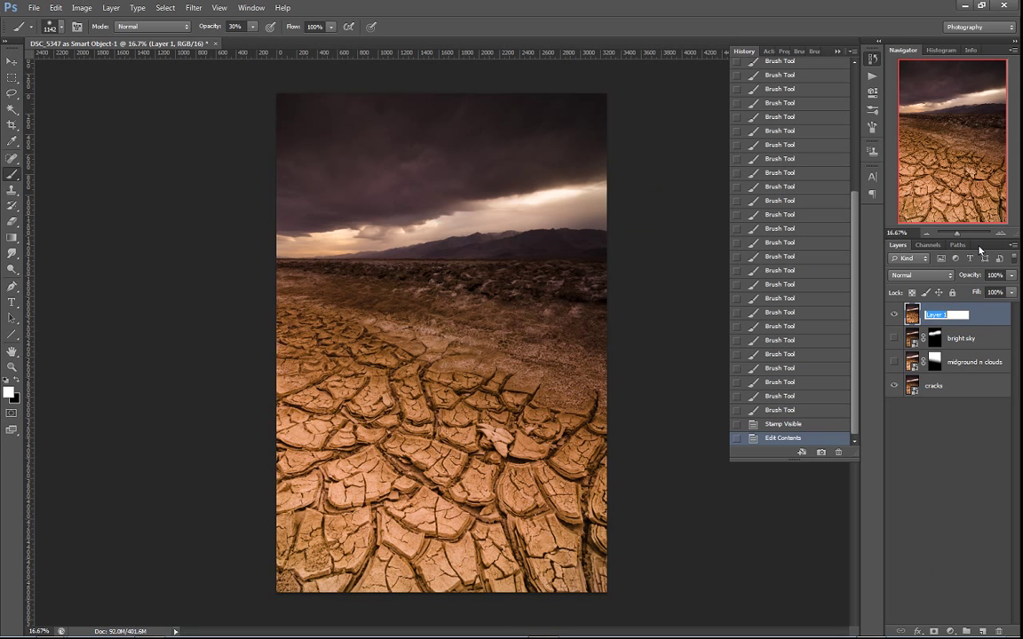
type("triple processed raw")
key("Return")
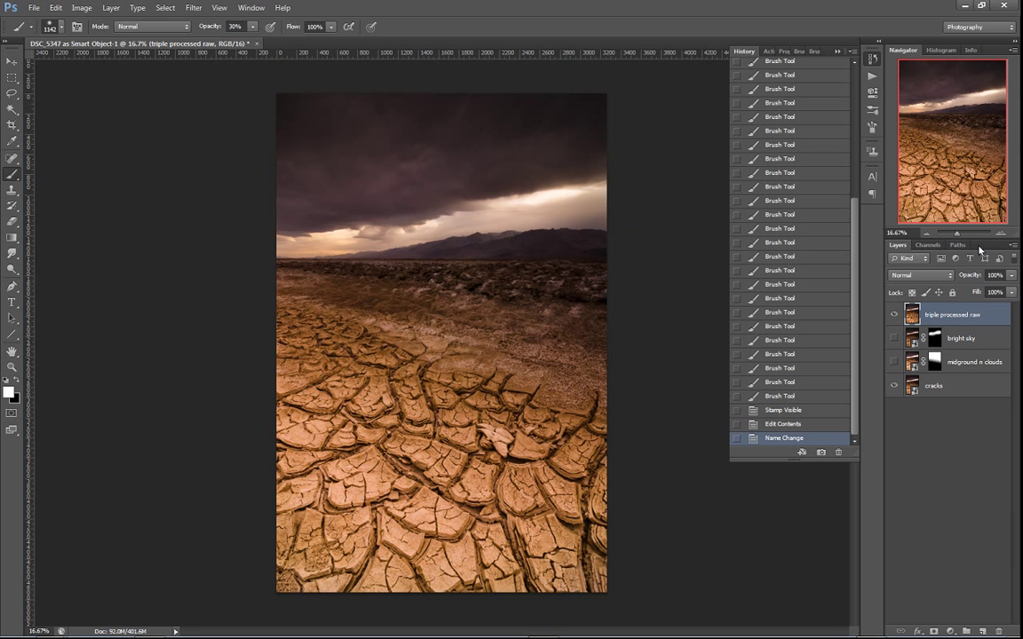
Toggle the triple processed raw layer repeatedly to compare the blended result with the cracks layer, leaving it visible
left_click(895, 316)
left_click(894, 316)
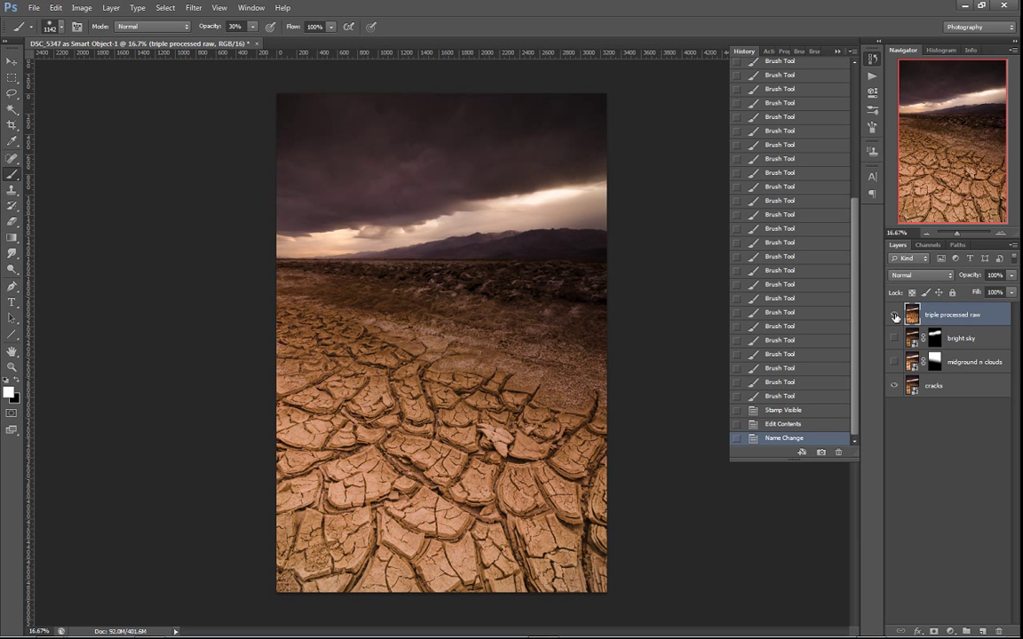
left_click(895, 316)
left_click(894, 316)
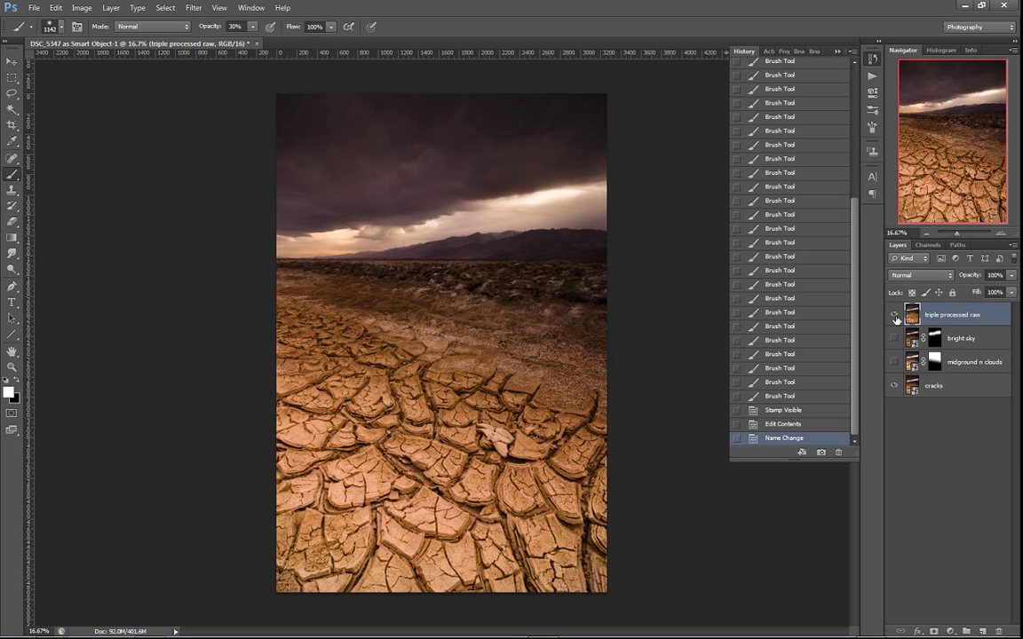
left_click(894, 316)
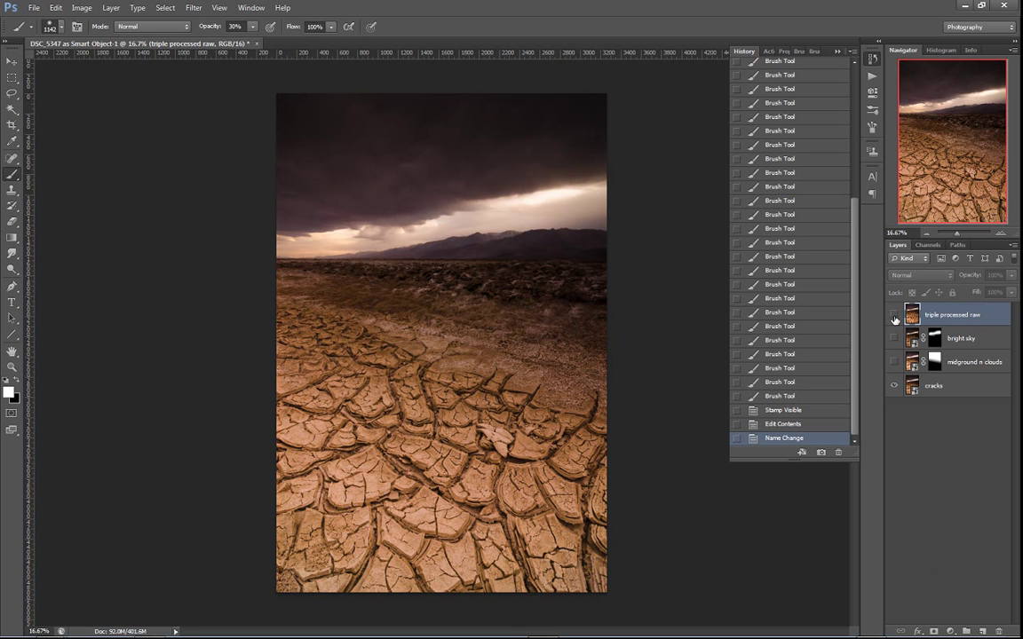
left_click(895, 316)
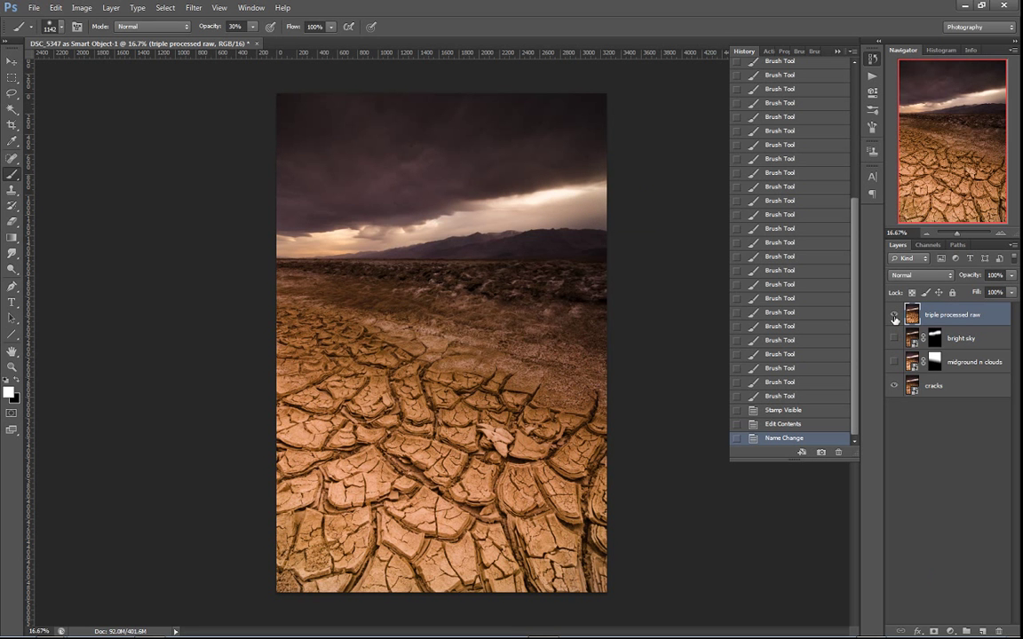
left_click(895, 316)
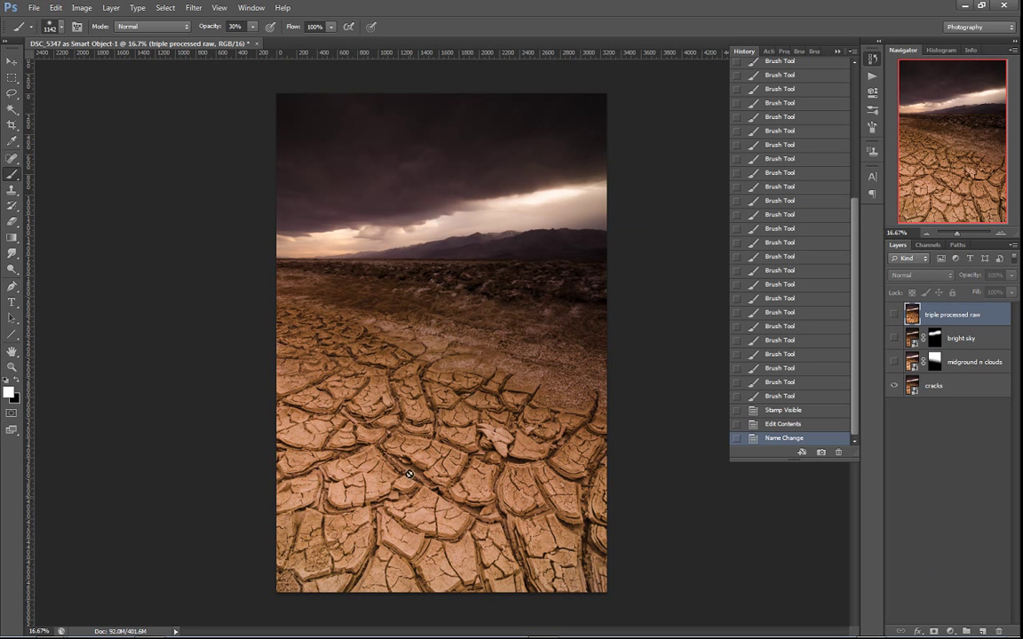
left_click(895, 315)
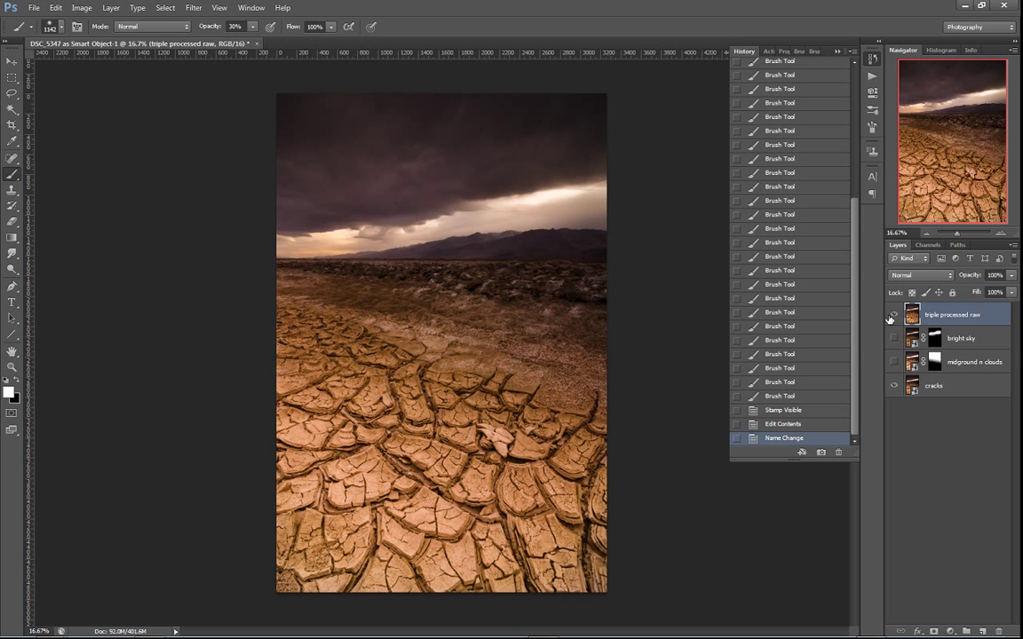